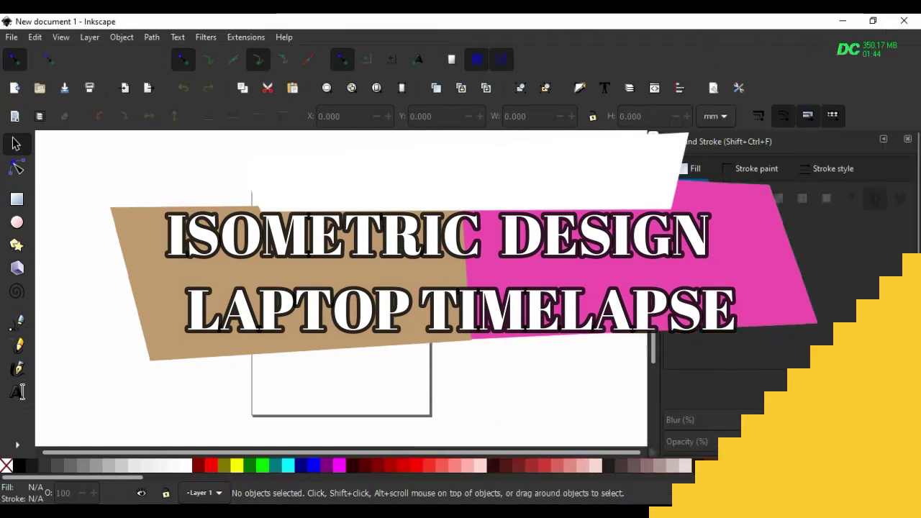
- Hide the page border in Document Properties
{"action": "left_click", "coordinate": [11, 37]}
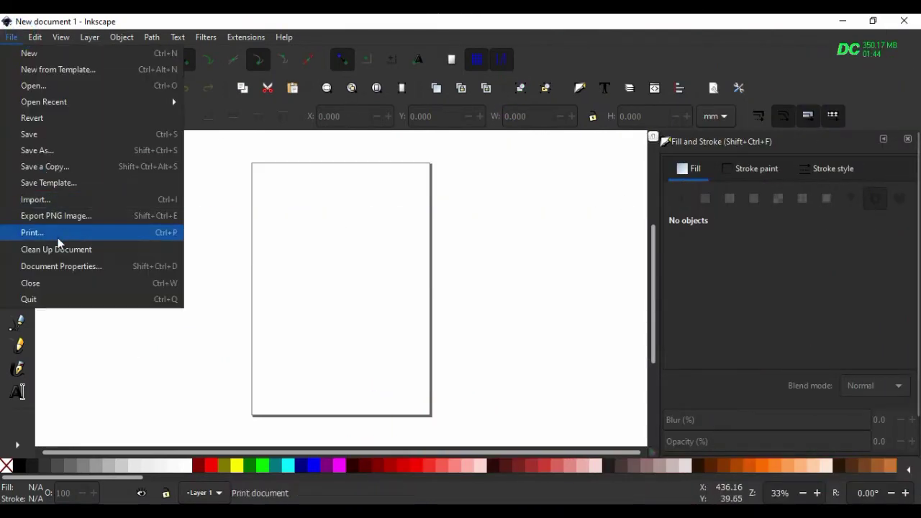
{"action": "left_click", "coordinate": [65, 263]}
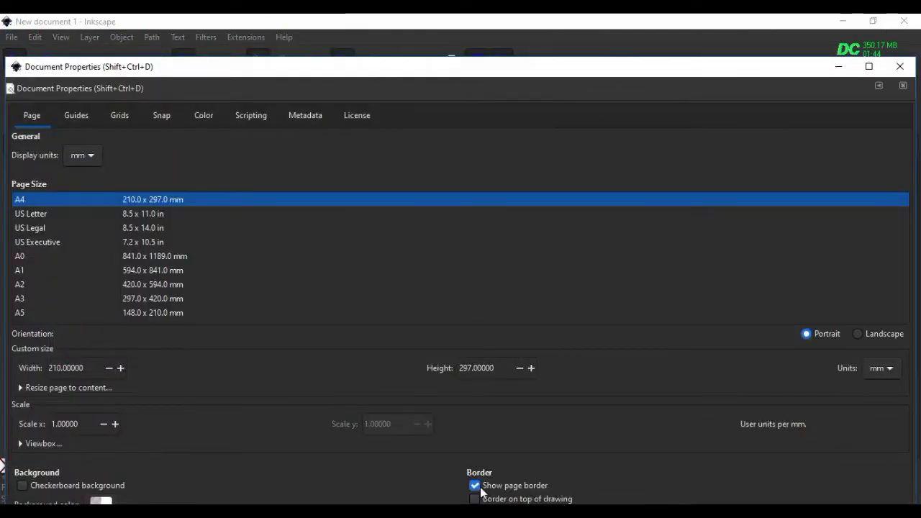
{"action": "left_click", "coordinate": [474, 485]}
- Add an axonometric grid with 10 mm vertical spacing and close the dialog
{"action": "left_click", "coordinate": [119, 115]}
{"action": "left_click", "coordinate": [134, 154]}
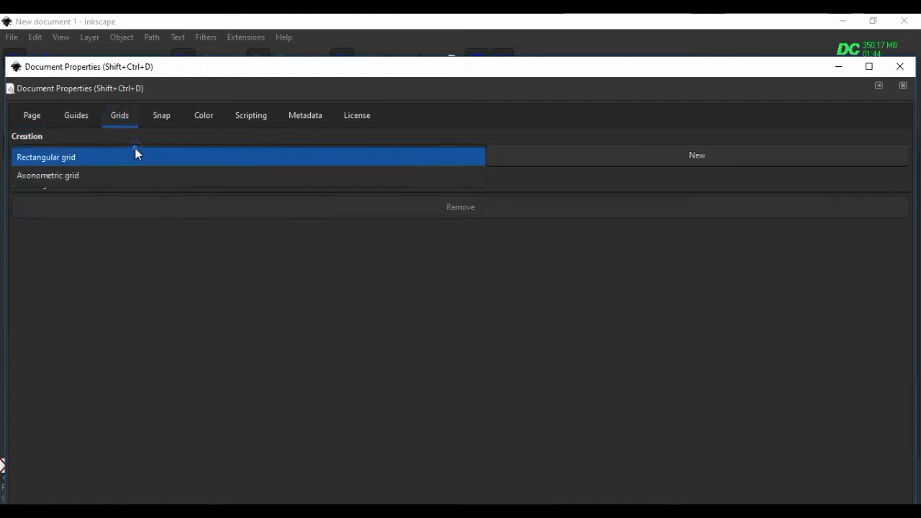
{"action": "left_click", "coordinate": [144, 172]}
{"action": "left_click", "coordinate": [538, 164]}
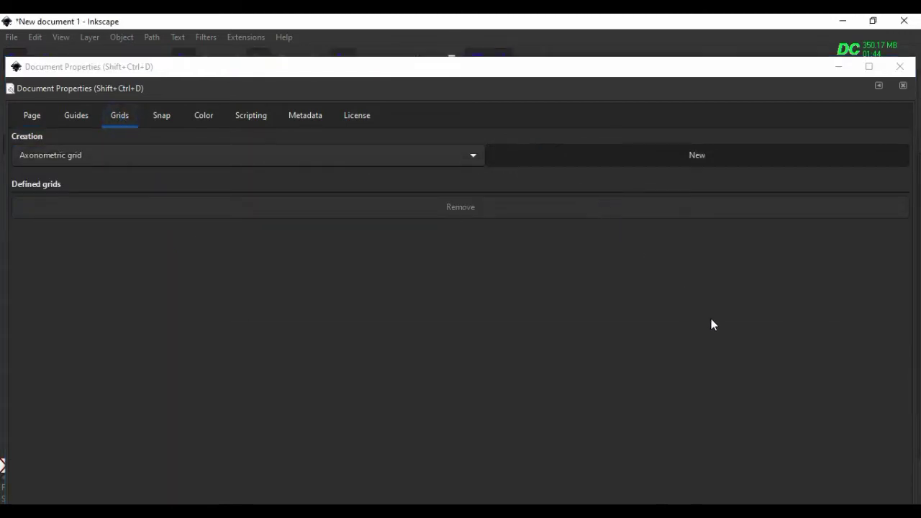
{"action": "triple_click", "coordinate": [841, 318]}
{"action": "type", "text": "1.10"}
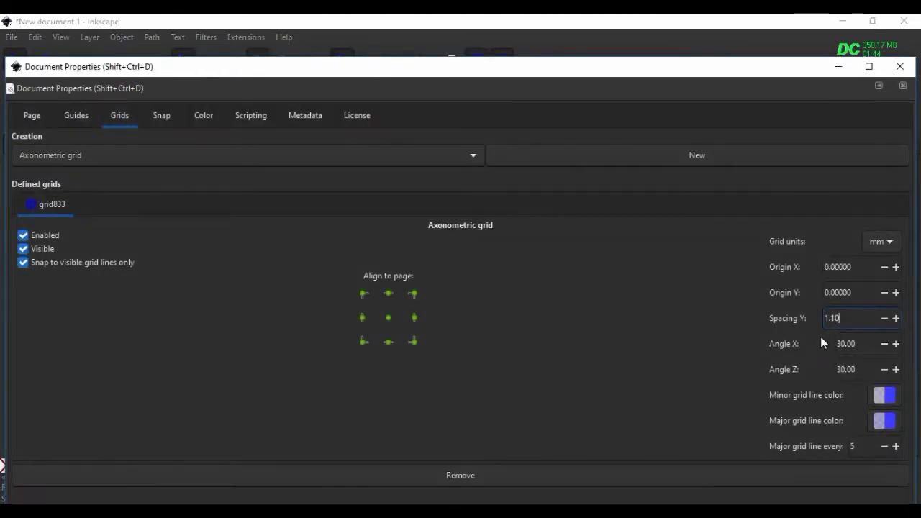
{"action": "key", "text": "Return"}
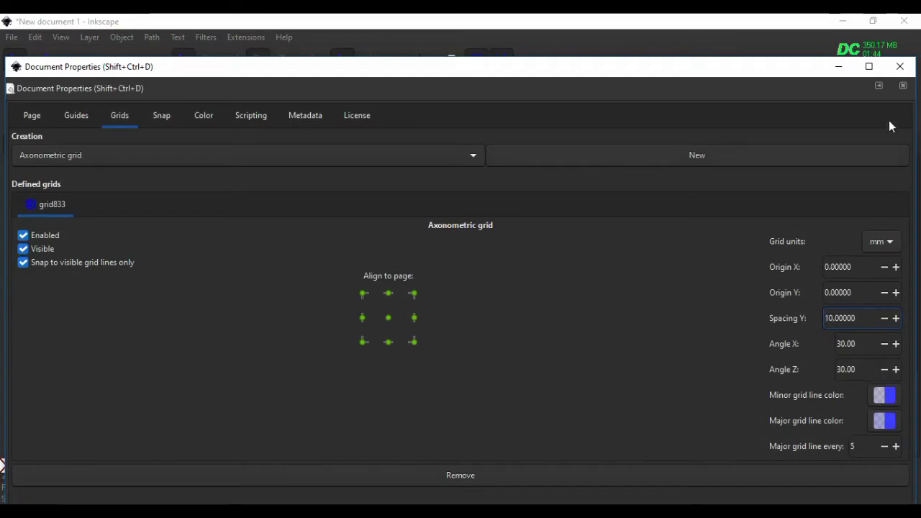
{"action": "left_click", "coordinate": [903, 85]}
{"action": "left_click", "coordinate": [60, 37]}
{"action": "mouse_move", "coordinate": [77, 53]}
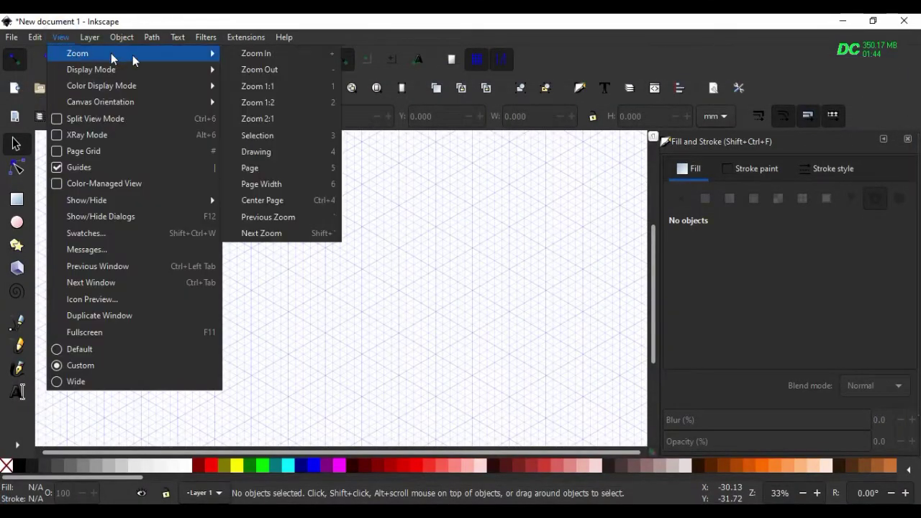
- At 50% zoom, draw the outer bezel parallelogram with the Bezier tool, without fill
{"action": "left_click", "coordinate": [251, 103]}
{"action": "key", "text": "b"}
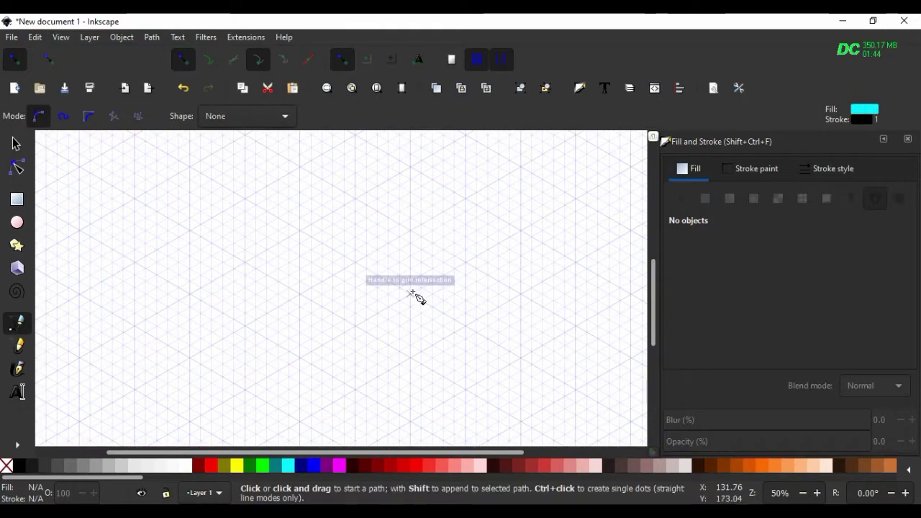
{"action": "left_click", "coordinate": [412, 292]}
{"action": "key", "text": "space"}
{"action": "left_click", "coordinate": [412, 190]}
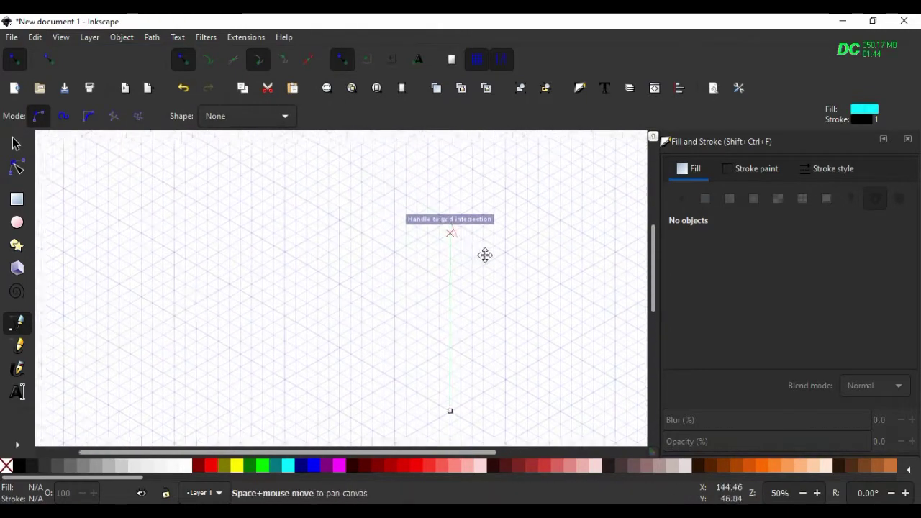
{"action": "key", "text": "space"}
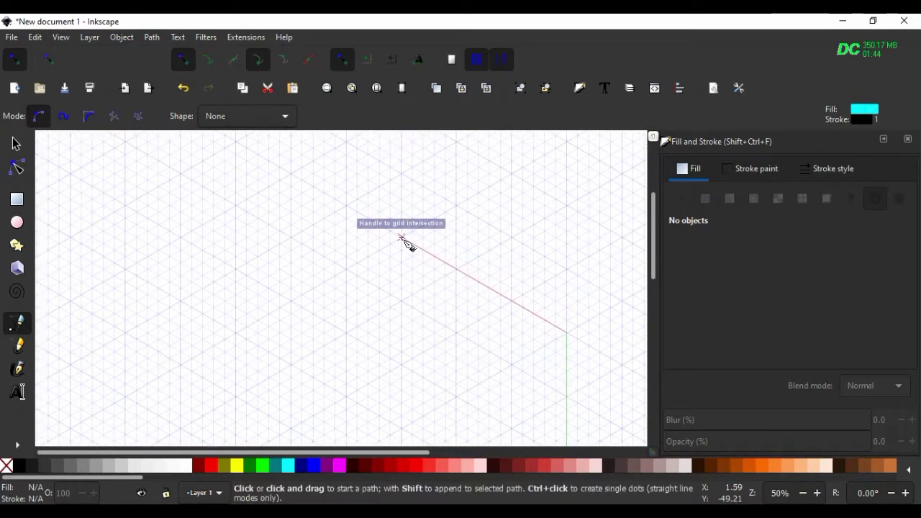
{"action": "left_click", "coordinate": [291, 173]}
{"action": "key", "text": "space"}
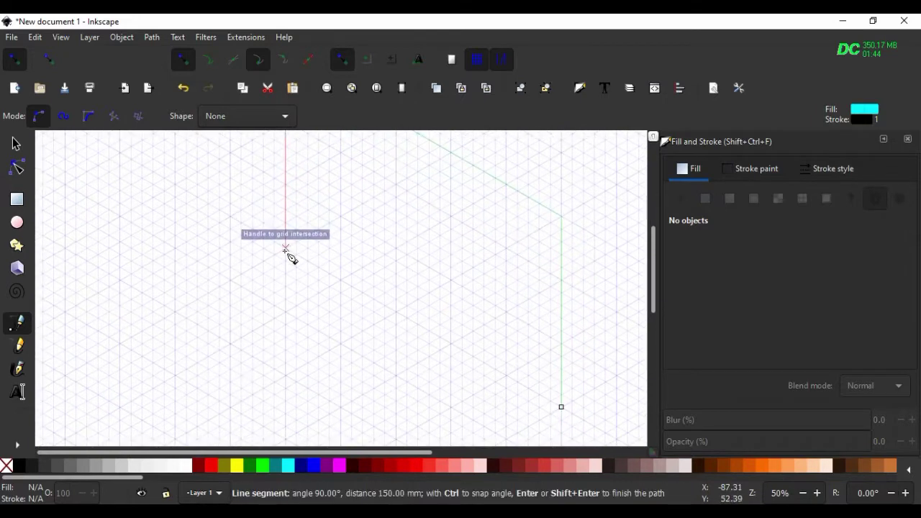
{"action": "left_click", "coordinate": [285, 248]}
{"action": "left_click", "coordinate": [561, 408]}
{"action": "left_click", "coordinate": [681, 199]}
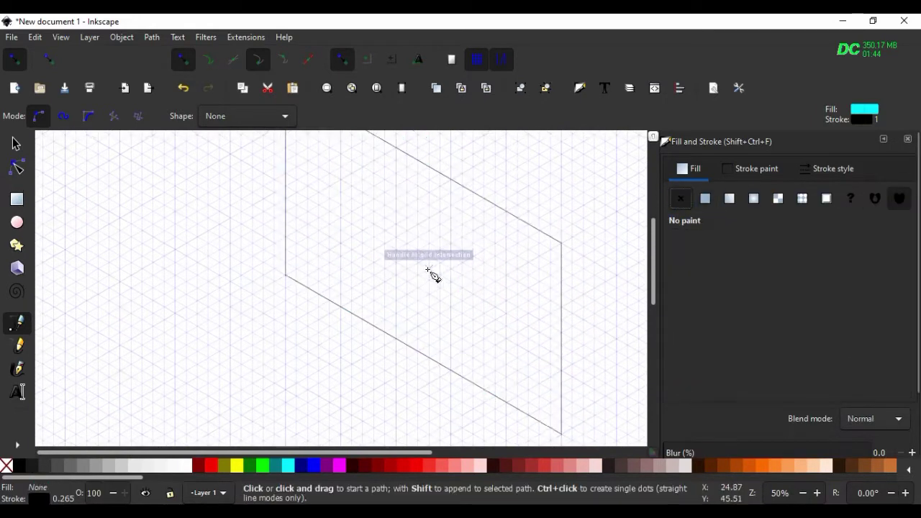
- Draw the inner screen parallelogram inside the bezel, without fill
{"action": "scroll", "coordinate": [432, 267], "scroll_direction": "up", "scroll_amount": 3}
{"action": "left_click", "coordinate": [295, 321]}
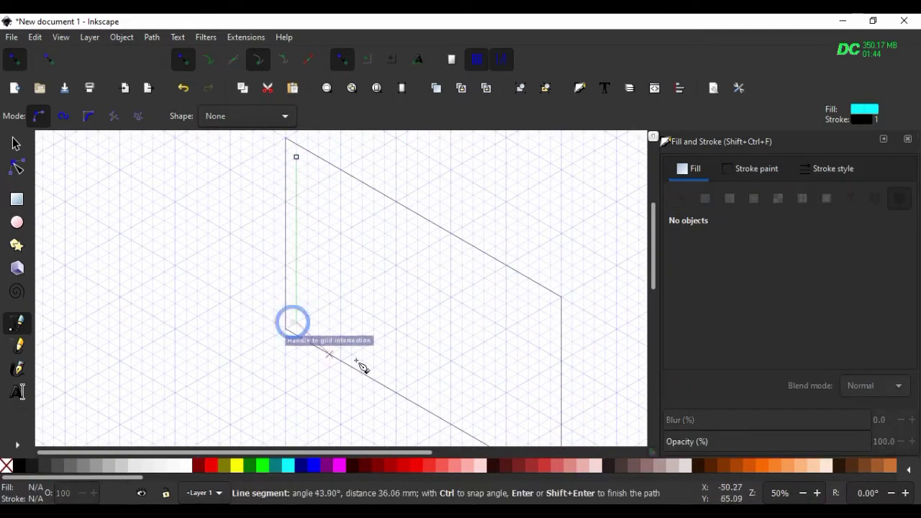
{"action": "scroll", "coordinate": [417, 363], "scroll_direction": "down", "scroll_amount": 3}
{"action": "scroll", "coordinate": [417, 363], "scroll_direction": "right", "scroll_amount": 4}
{"action": "left_click", "coordinate": [431, 368]}
{"action": "left_click", "coordinate": [431, 219]}
{"action": "scroll", "coordinate": [432, 219], "scroll_direction": "up", "scroll_amount": 3}
{"action": "scroll", "coordinate": [431, 218], "scroll_direction": "left", "scroll_amount": 4}
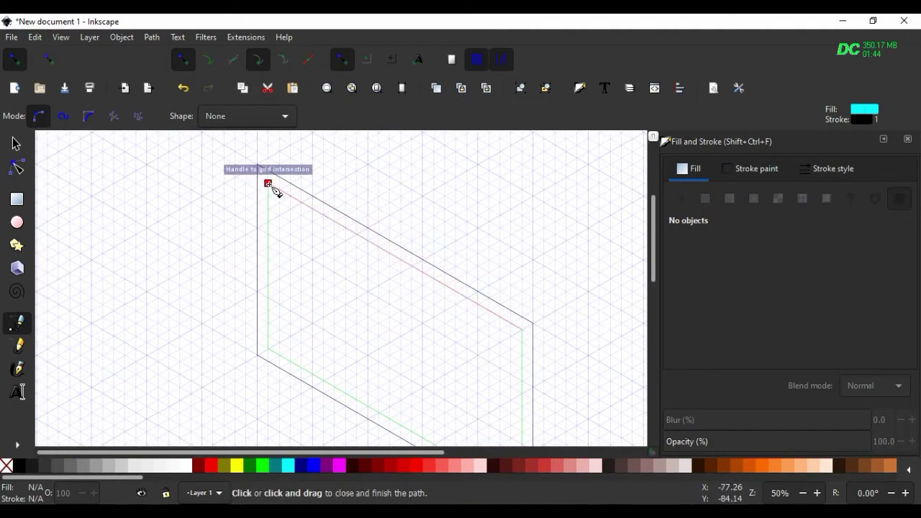
{"action": "left_click", "coordinate": [268, 184]}
{"action": "left_click", "coordinate": [681, 199]}
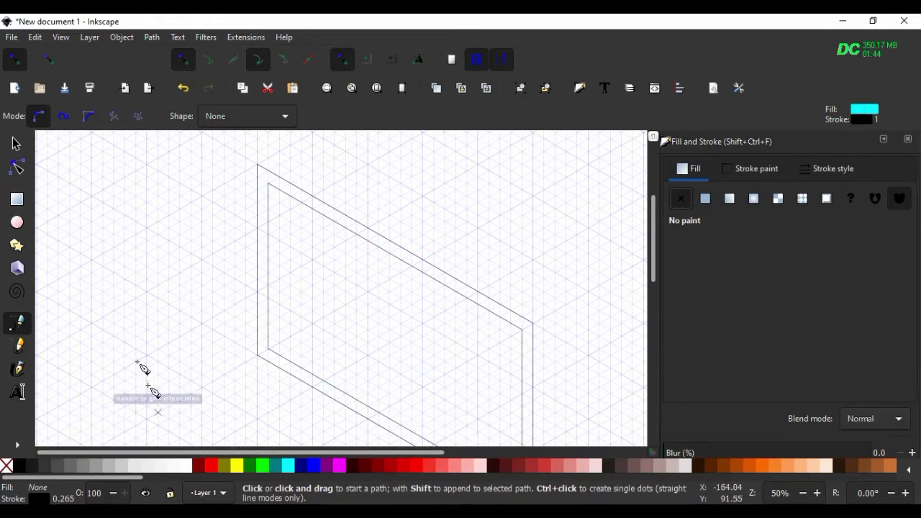
- Fill the inner screen shape cyan #00ccff and remove its outline
{"action": "left_click", "coordinate": [13, 146]}
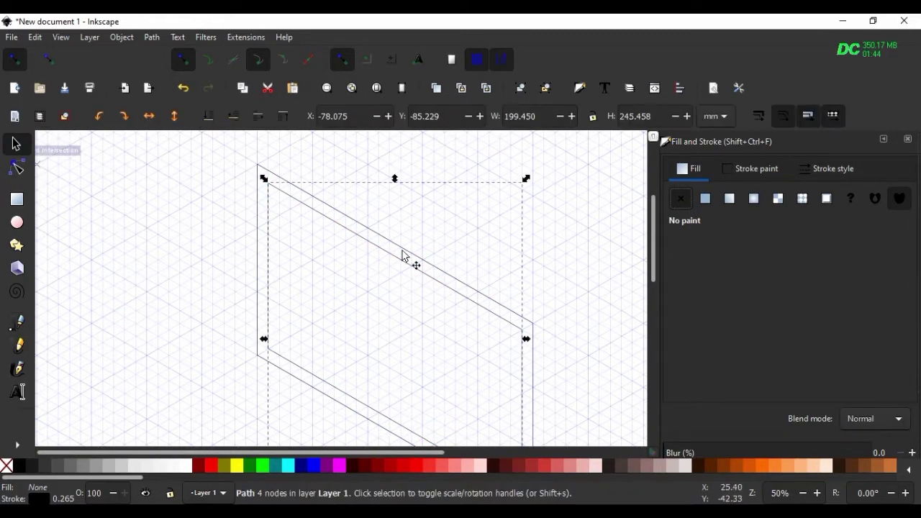
{"action": "scroll", "coordinate": [216, 465], "scroll_direction": "down", "scroll_amount": 5}
{"action": "scroll", "coordinate": [324, 465], "scroll_direction": "down", "scroll_amount": 5}
{"action": "scroll", "coordinate": [382, 466], "scroll_direction": "down", "scroll_amount": 5}
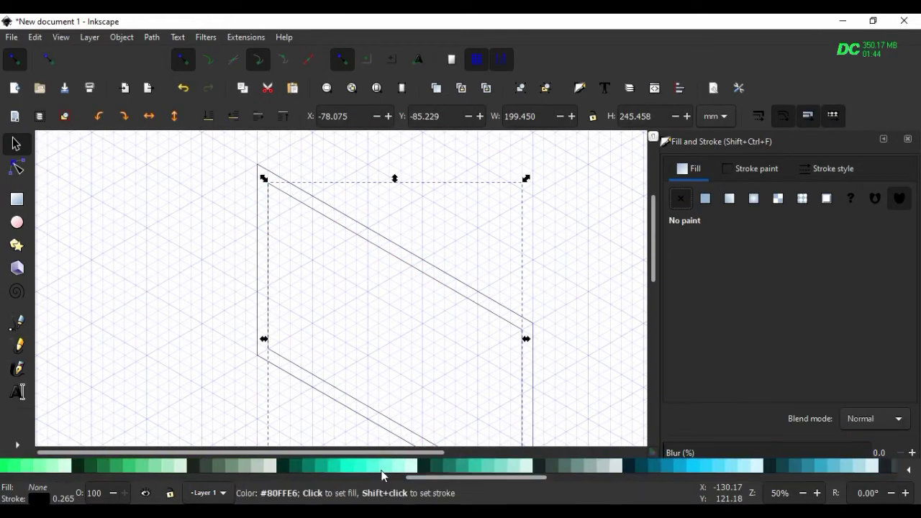
{"action": "left_click", "coordinate": [698, 466]}
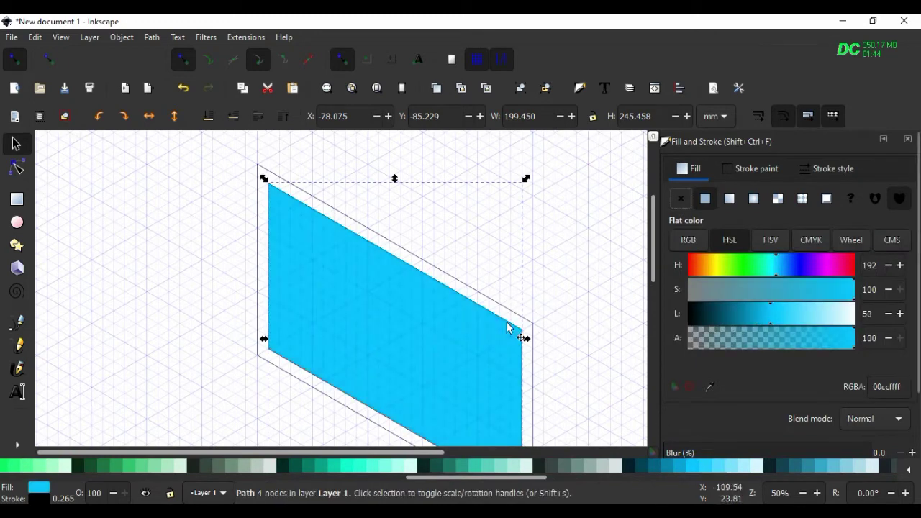
{"action": "scroll", "coordinate": [324, 465], "scroll_direction": "up", "scroll_amount": 15}
{"action": "left_click", "coordinate": [14, 464], "text": "shift"}
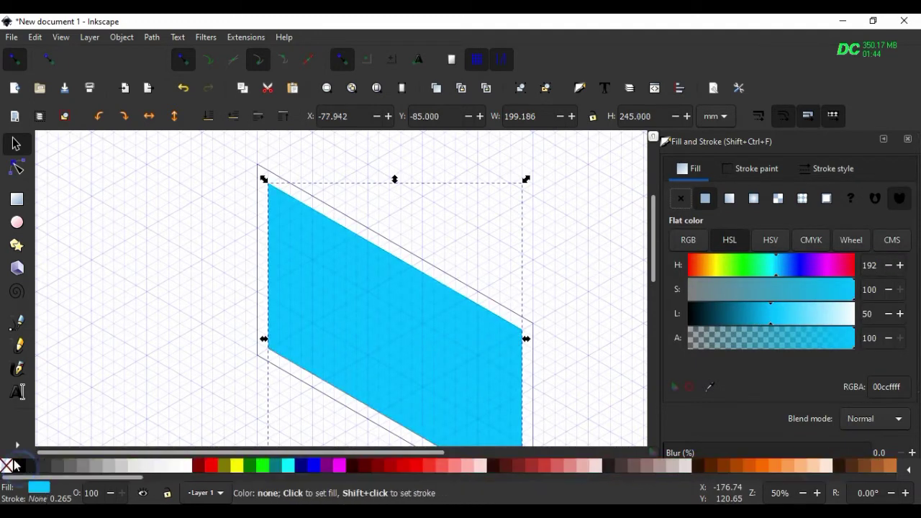
- Fill the outer bezel shape dark grey #222222
{"action": "left_click", "coordinate": [259, 322]}
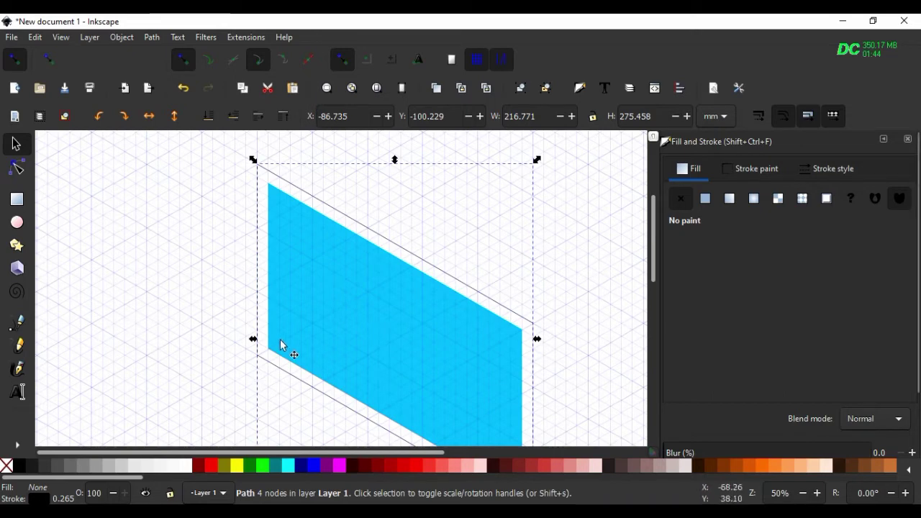
{"action": "left_click", "coordinate": [66, 473]}
{"action": "left_click_drag", "start_coordinate": [736, 324], "coordinate": [710, 324]}
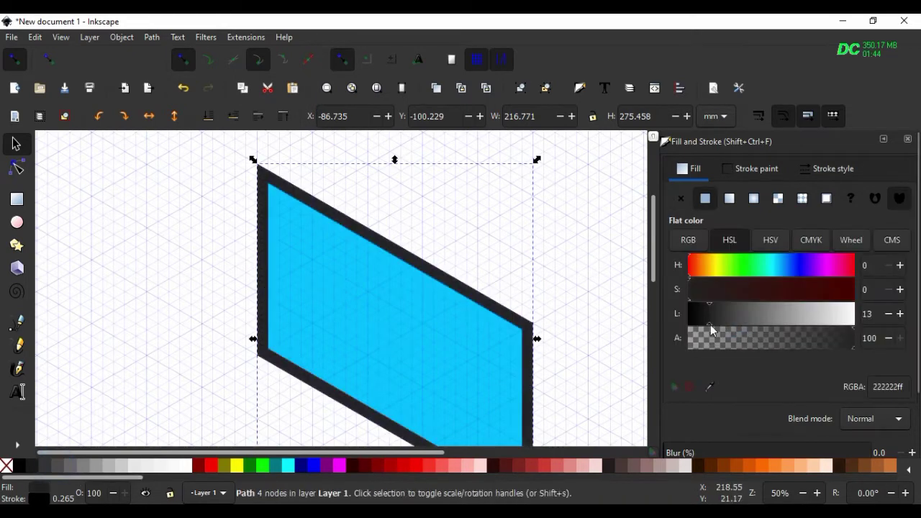
{"action": "left_click", "coordinate": [6, 466]}
{"action": "key", "text": "ctrl+z"}
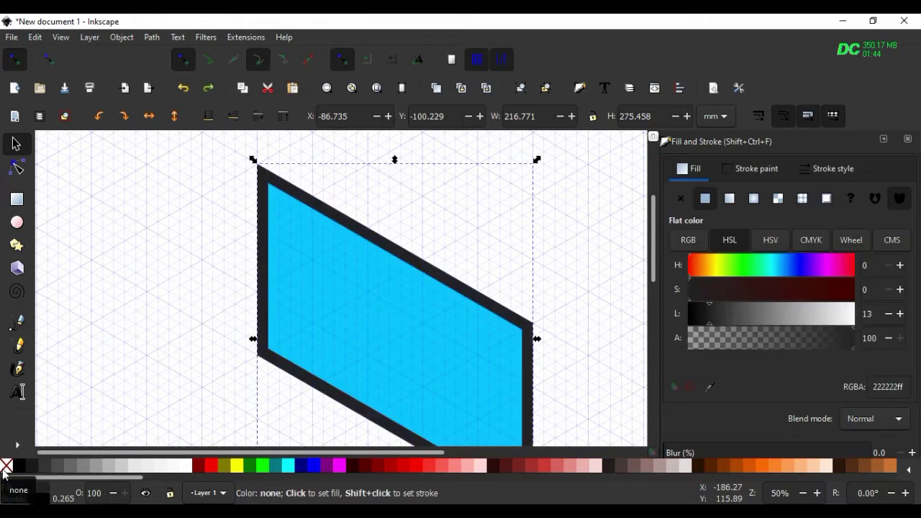
- Draw a thin top edge strip on the lid, filled light grey #cccccc with no outline
{"action": "key", "text": "b"}
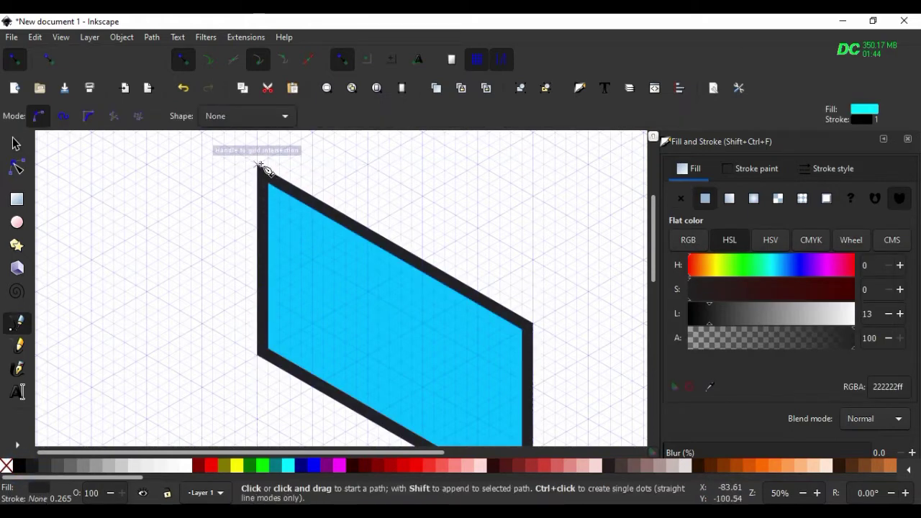
{"action": "left_click", "coordinate": [258, 165]}
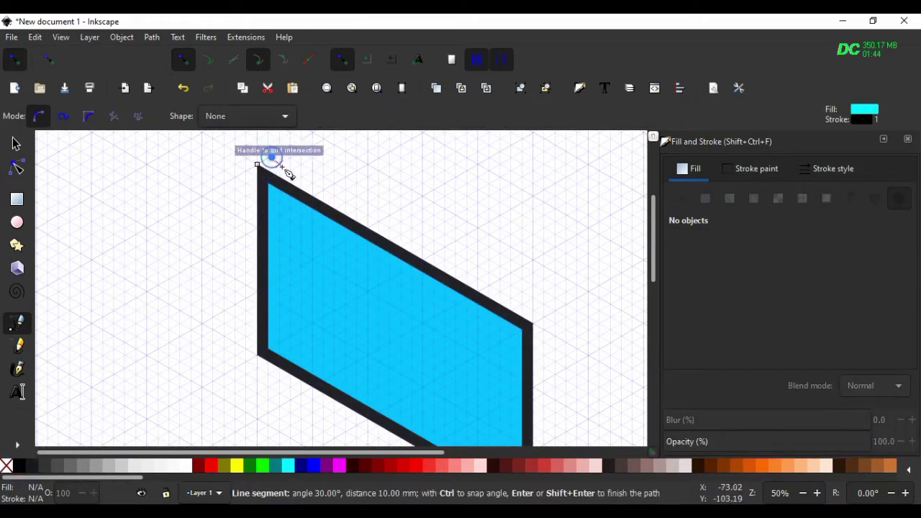
{"action": "left_click", "coordinate": [543, 316]}
{"action": "left_click", "coordinate": [266, 158]}
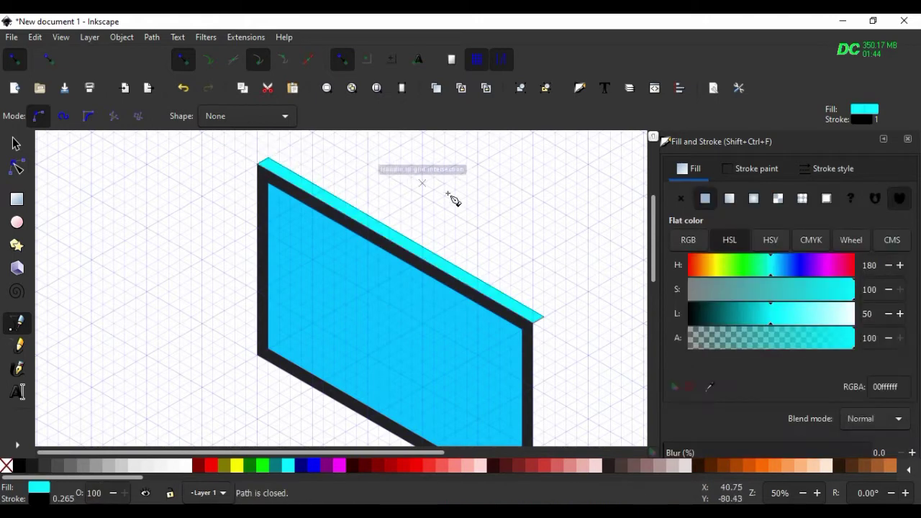
{"action": "left_click", "coordinate": [680, 199]}
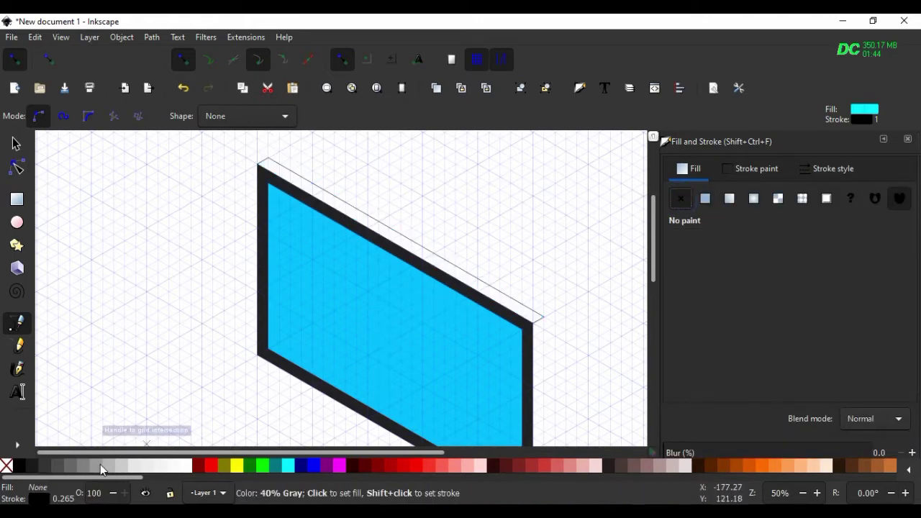
{"action": "left_click", "coordinate": [133, 466]}
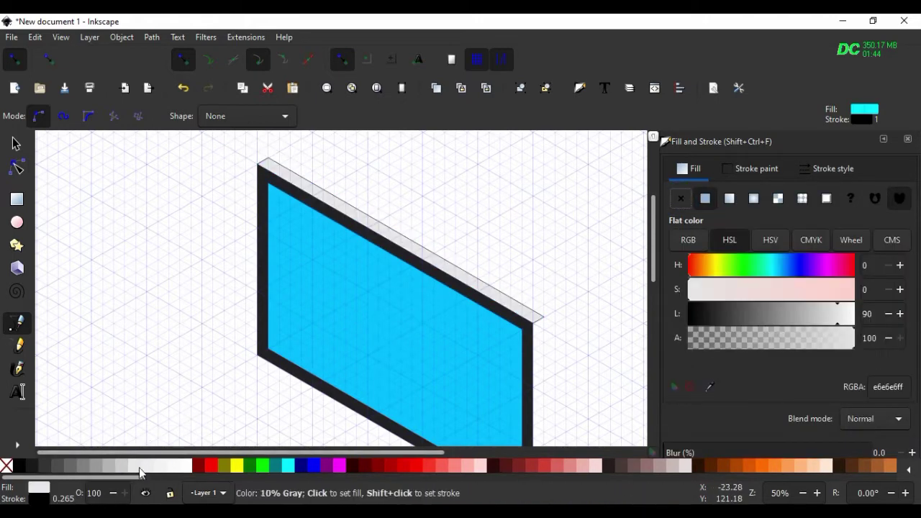
{"action": "left_click", "coordinate": [108, 464]}
{"action": "left_click", "coordinate": [6, 465], "text": "shift"}
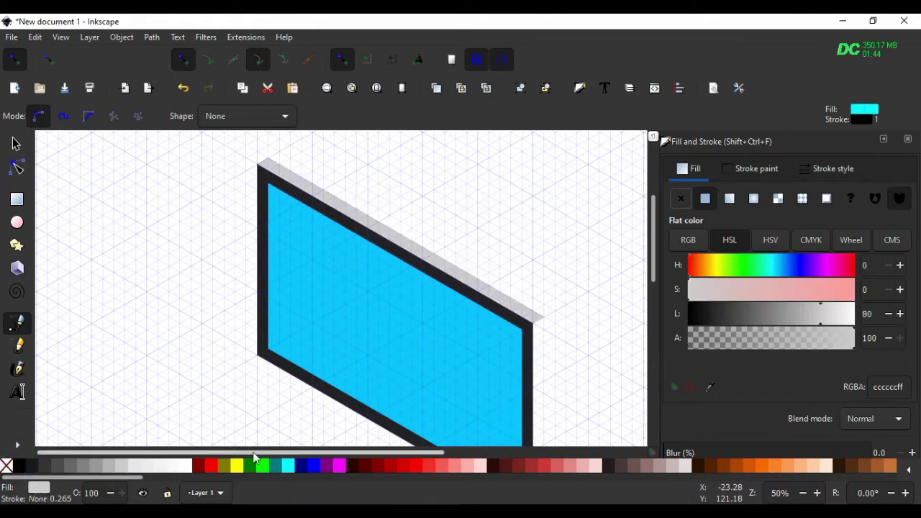
- Draw the lid's right side strip and fill it mid grey #808080
{"action": "left_click_drag", "start_coordinate": [654, 285], "coordinate": [654, 314]}
{"action": "left_click", "coordinate": [543, 221]}
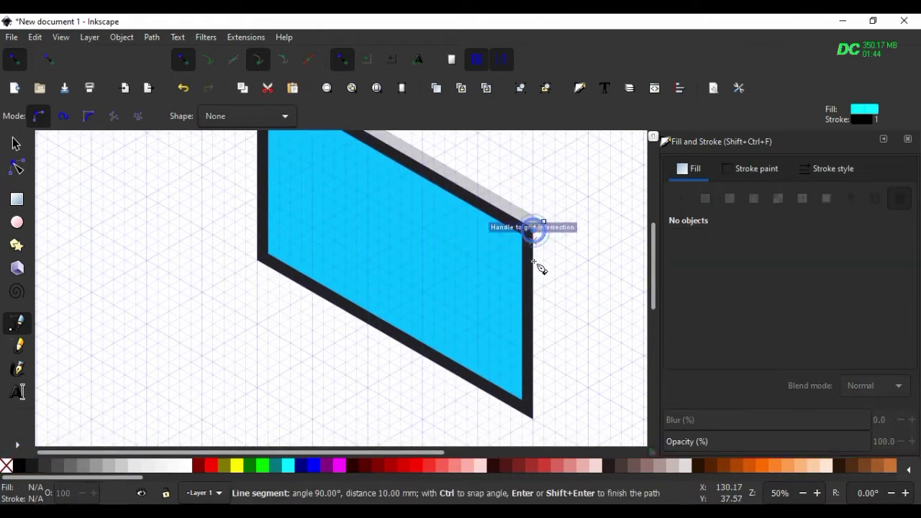
{"action": "left_click", "coordinate": [533, 418]}
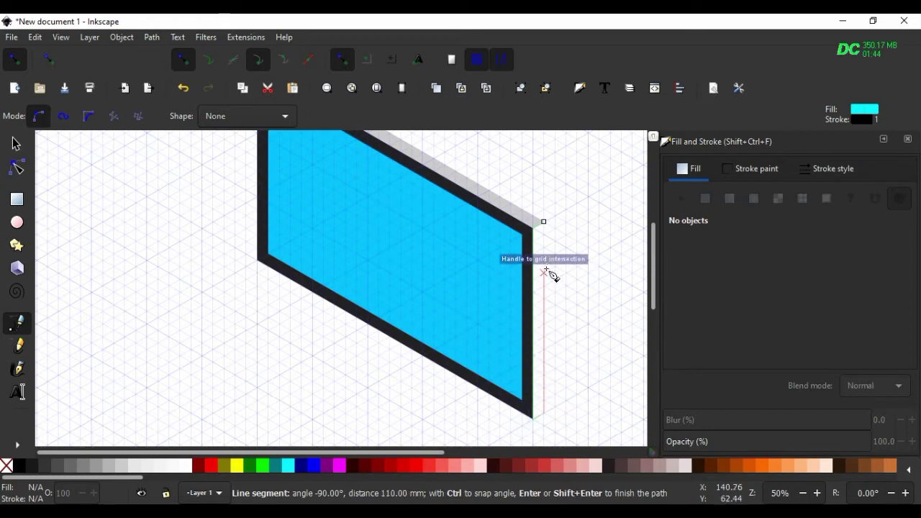
{"action": "left_click", "coordinate": [543, 221]}
{"action": "left_click", "coordinate": [681, 199]}
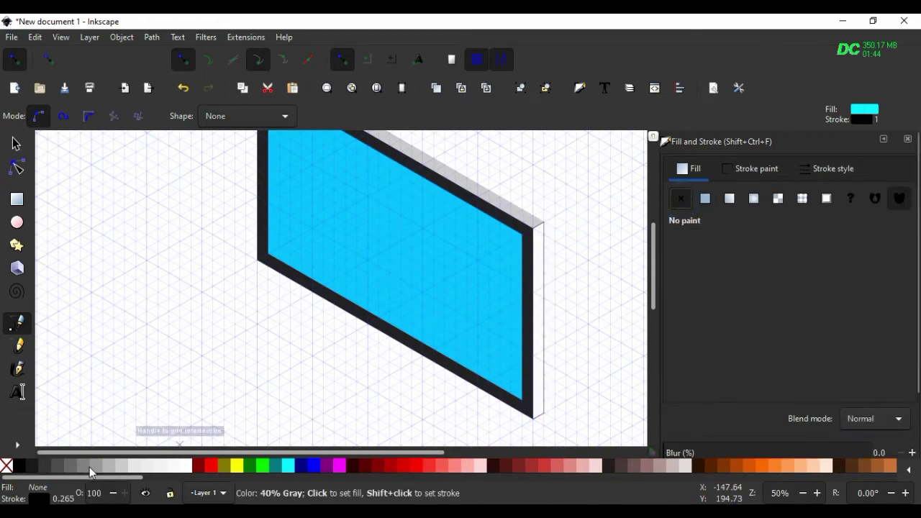
{"action": "left_click", "coordinate": [89, 466]}
{"action": "left_click", "coordinate": [762, 316]}
{"action": "left_click_drag", "start_coordinate": [763, 316], "coordinate": [772, 317]}
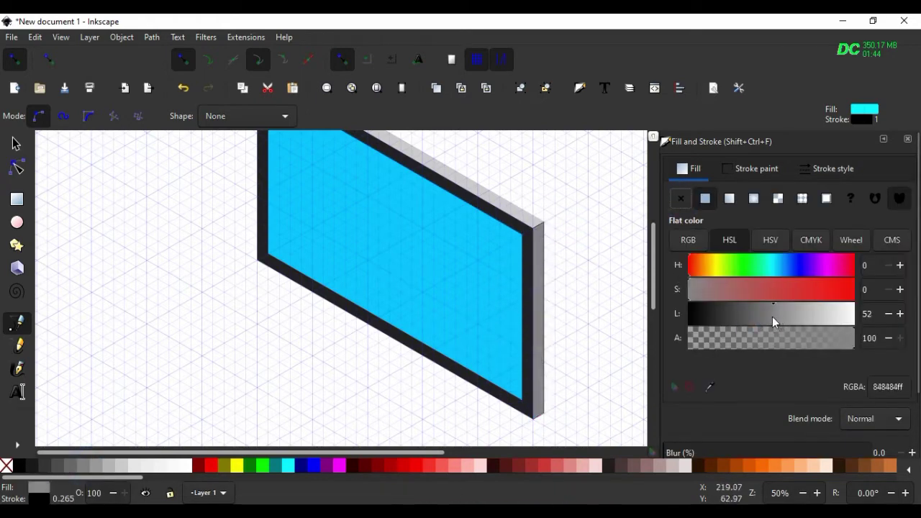
- Begin outlining the laptop base from the screen's bottom corner
{"action": "scroll", "coordinate": [391, 370], "scroll_direction": "up", "scroll_amount": 1}
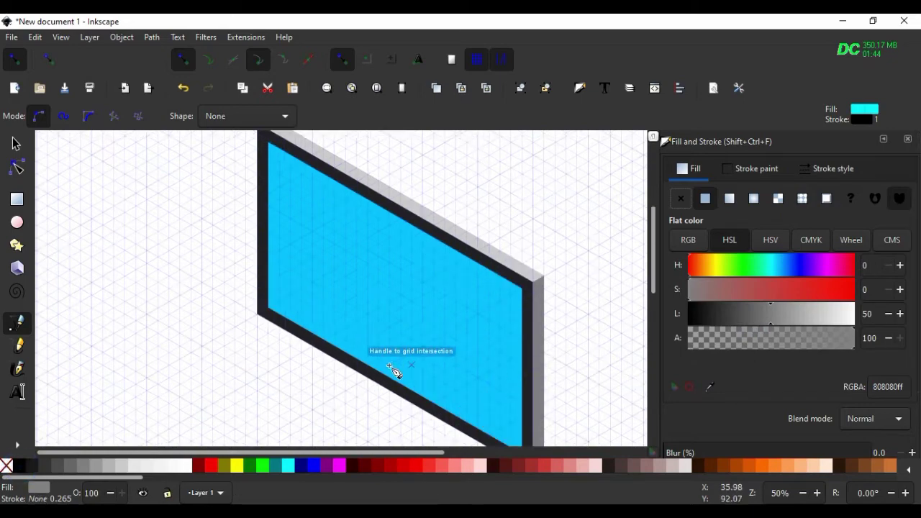
{"action": "left_click", "coordinate": [261, 289]}
{"action": "left_click", "coordinate": [96, 383]}
{"action": "key", "text": "space"}
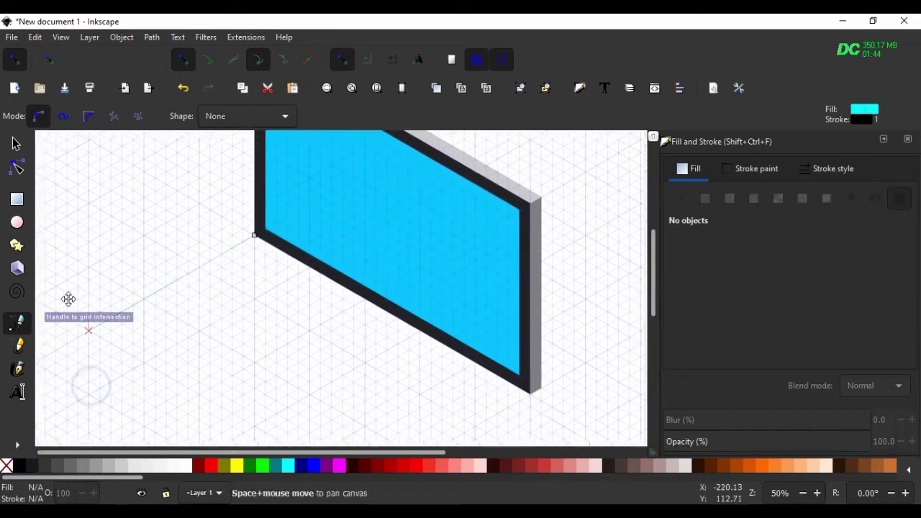
- Close the base parallelogram and fill it pale grey #e4e4e4 (lightness about 90)
{"action": "left_click", "coordinate": [321, 412]}
{"action": "left_click", "coordinate": [487, 314]}
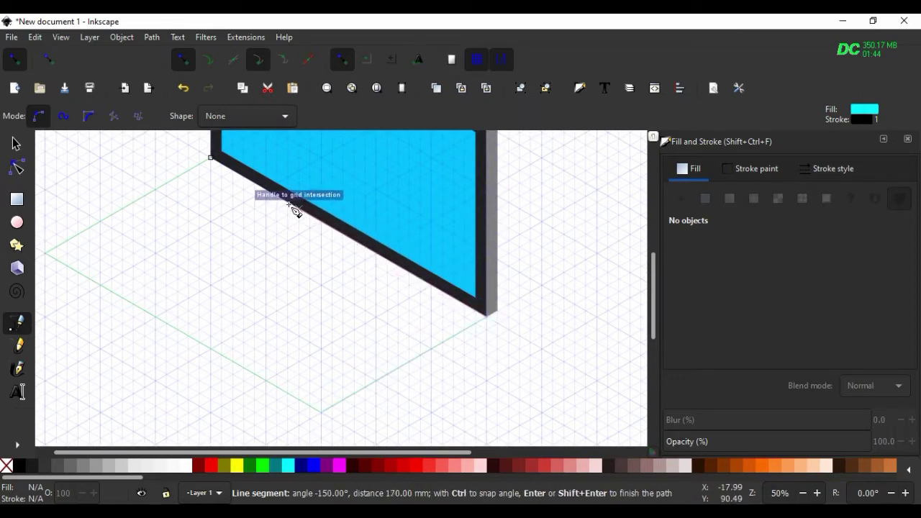
{"action": "left_click", "coordinate": [210, 157]}
{"action": "left_click", "coordinate": [680, 198]}
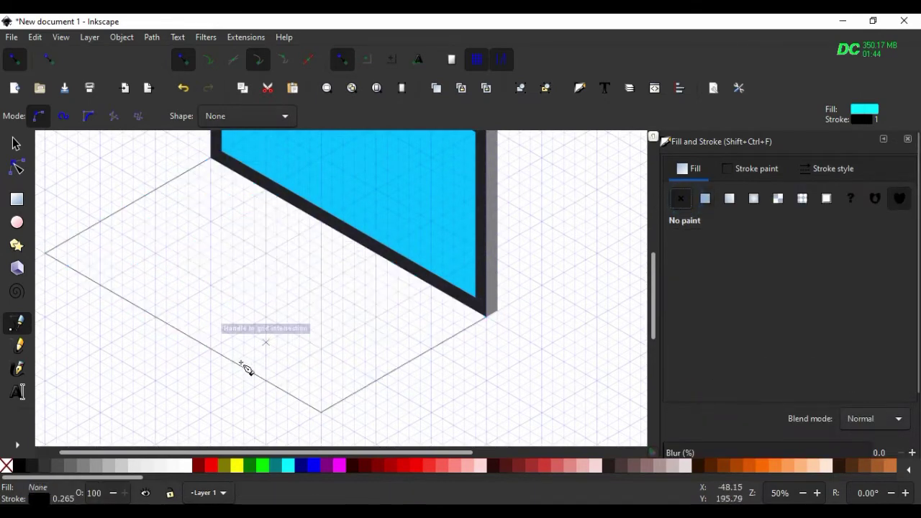
{"action": "left_click", "coordinate": [110, 467]}
{"action": "mouse_move", "coordinate": [804, 313]}
{"action": "left_mouse_down"}
{"action": "mouse_move", "coordinate": [842, 313]}
{"action": "mouse_move", "coordinate": [839, 326]}
{"action": "left_mouse_up"}
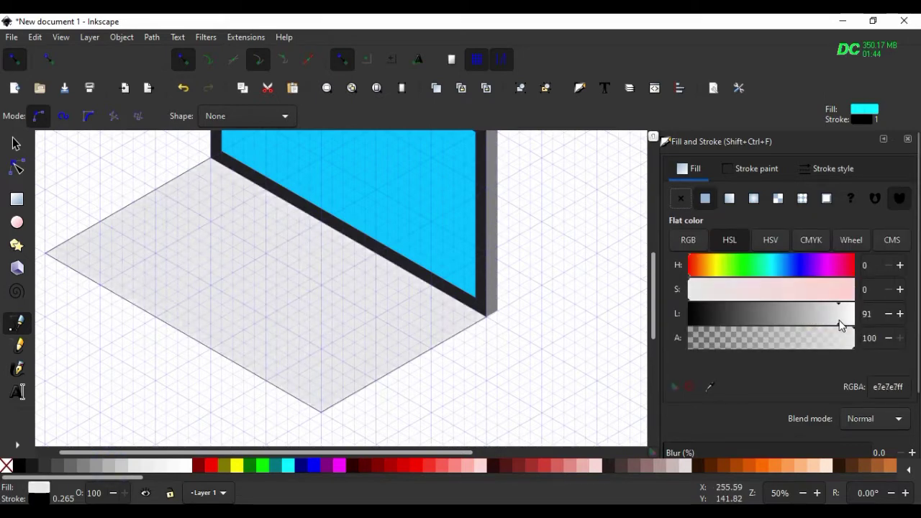
{"action": "scroll", "coordinate": [103, 370], "scroll_direction": "up", "scroll_amount": 2}
- Draw the base's left edge strip and fill it grey #747474 (lightness 45)
{"action": "scroll", "coordinate": [45, 282], "scroll_direction": "down", "scroll_amount": 1}
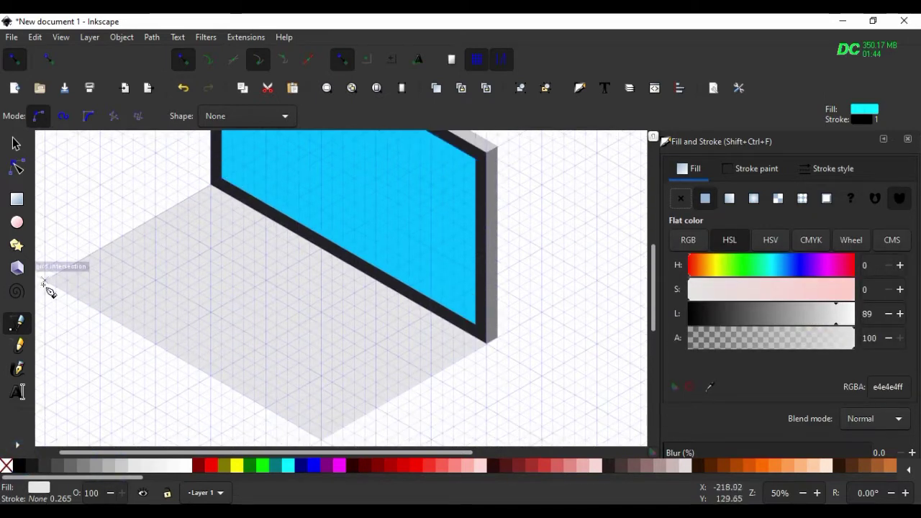
{"action": "left_click", "coordinate": [45, 280]}
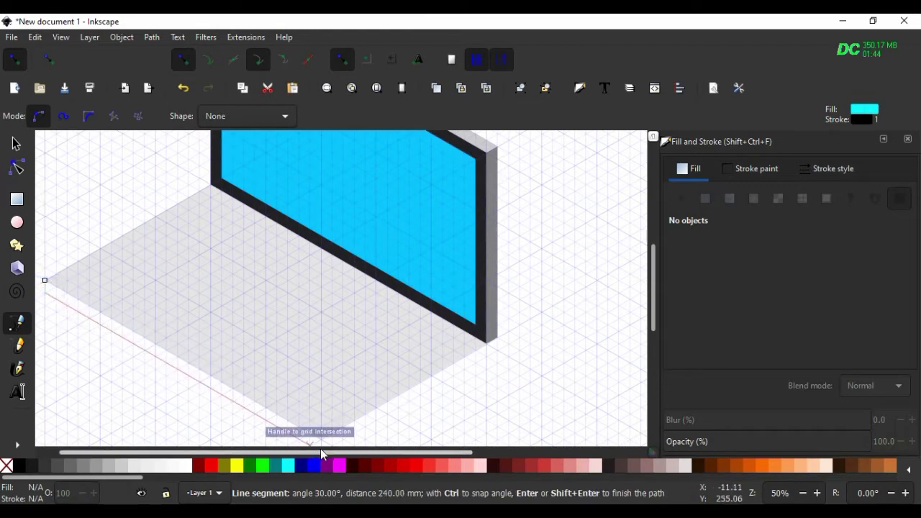
{"action": "left_click", "coordinate": [313, 376]}
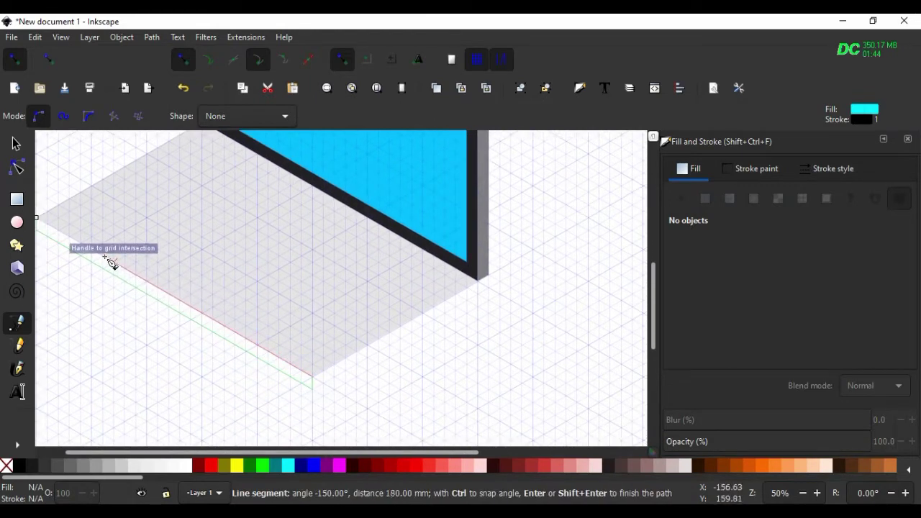
{"action": "left_click", "coordinate": [87, 217]}
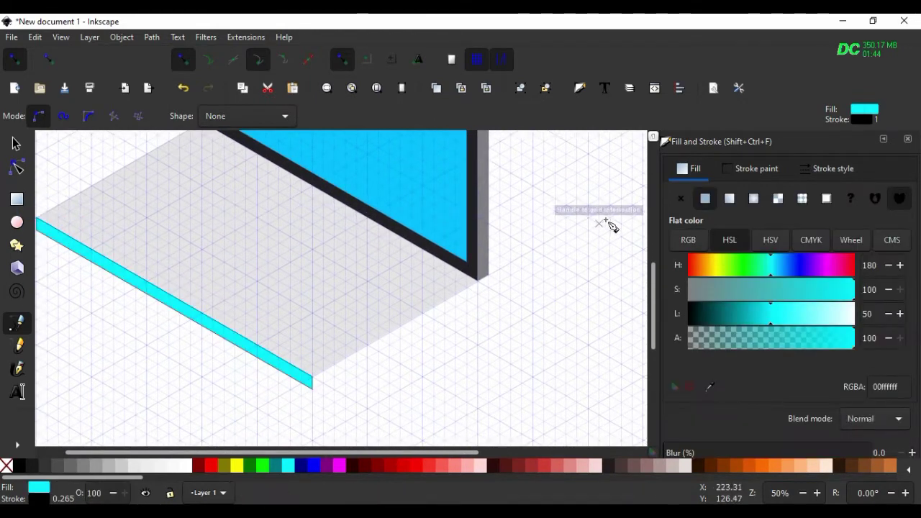
{"action": "left_click", "coordinate": [674, 199]}
{"action": "left_click", "coordinate": [85, 464]}
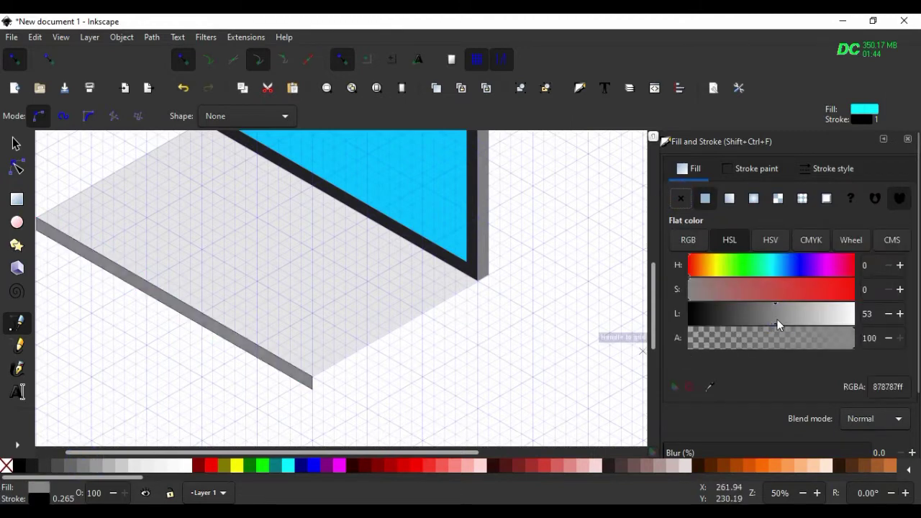
{"action": "left_click_drag", "start_coordinate": [777, 324], "coordinate": [764, 323]}
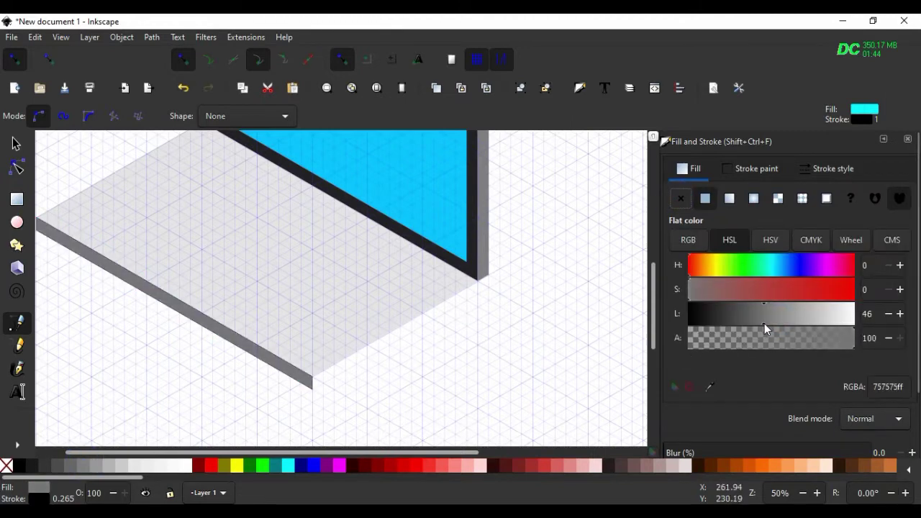
- Draw the base's front-right edge strip and fill it light grey #d2d2d2 (lightness 82)
{"action": "left_click", "coordinate": [314, 379]}
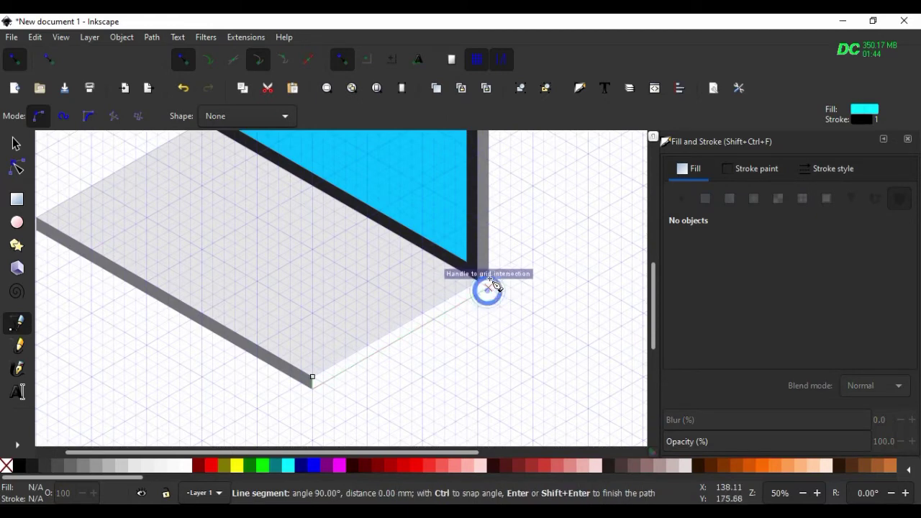
{"action": "left_click", "coordinate": [488, 287]}
{"action": "left_click", "coordinate": [313, 389]}
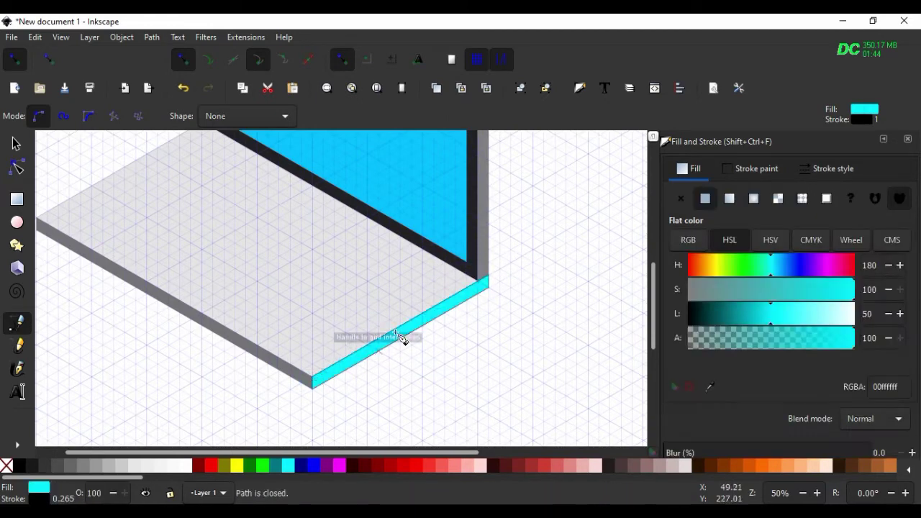
{"action": "left_click", "coordinate": [676, 198]}
{"action": "left_click", "coordinate": [129, 465]}
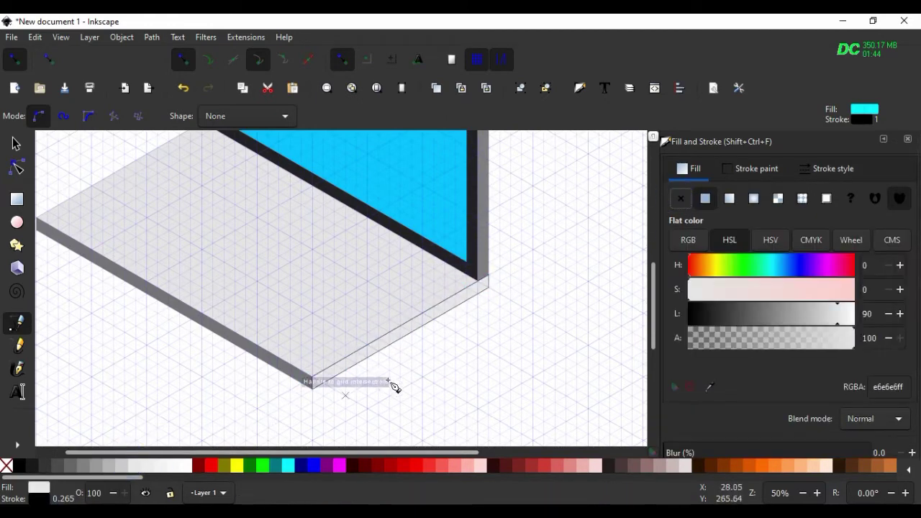
{"action": "left_click", "coordinate": [120, 466]}
{"action": "left_click_drag", "start_coordinate": [821, 319], "coordinate": [825, 313]}
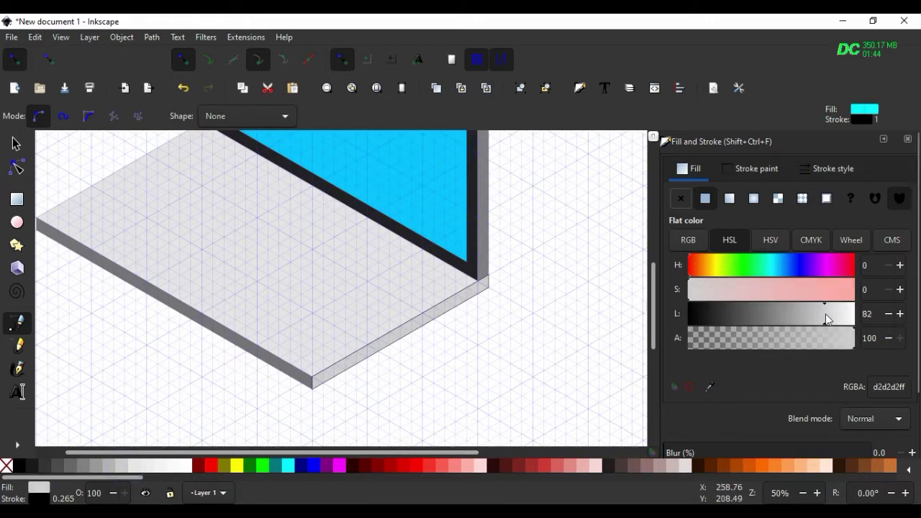
- Outline the keyboard area parallelogram on the base with the Bezier pen
{"action": "scroll", "coordinate": [205, 329], "scroll_direction": "up", "scroll_amount": 2}
{"action": "scroll", "coordinate": [206, 331], "scroll_direction": "up", "scroll_amount": 4}
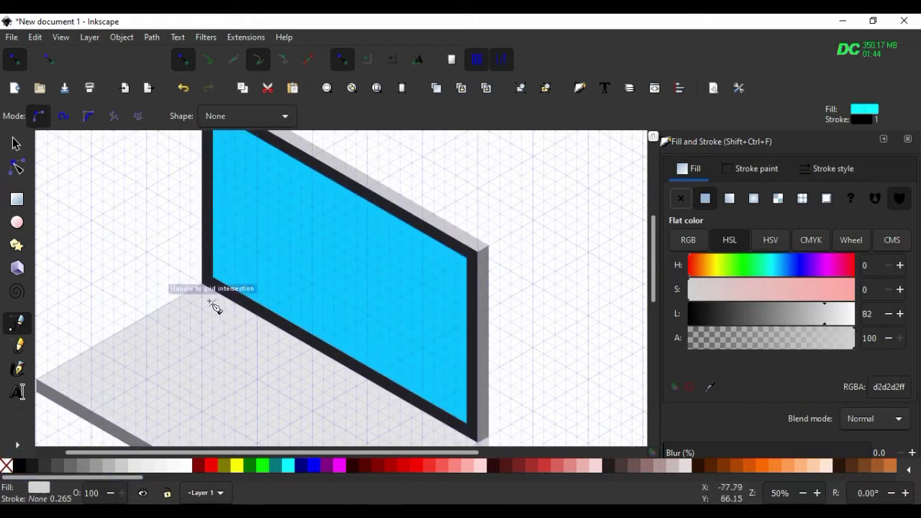
{"action": "left_click", "coordinate": [202, 296]}
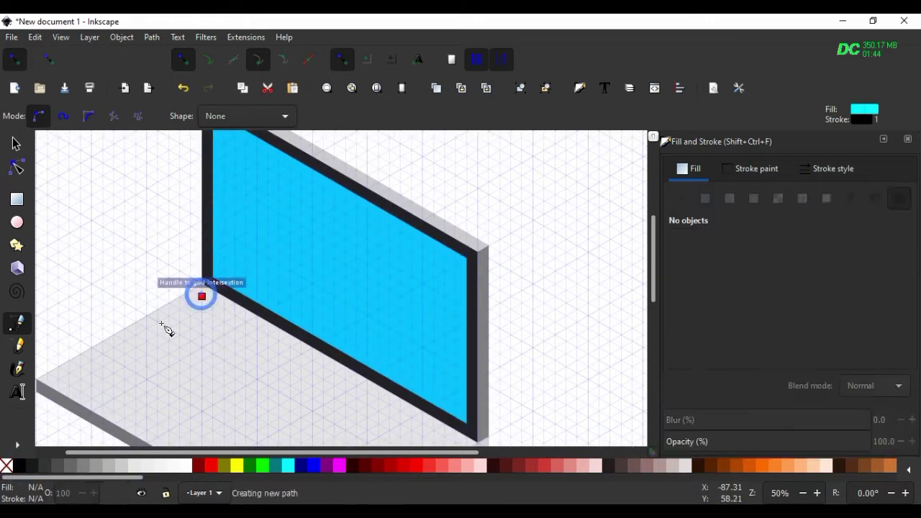
{"action": "left_click", "coordinate": [114, 348]}
{"action": "scroll", "coordinate": [154, 369], "scroll_direction": "down", "scroll_amount": 2}
{"action": "scroll", "coordinate": [154, 369], "scroll_direction": "right", "scroll_amount": 3}
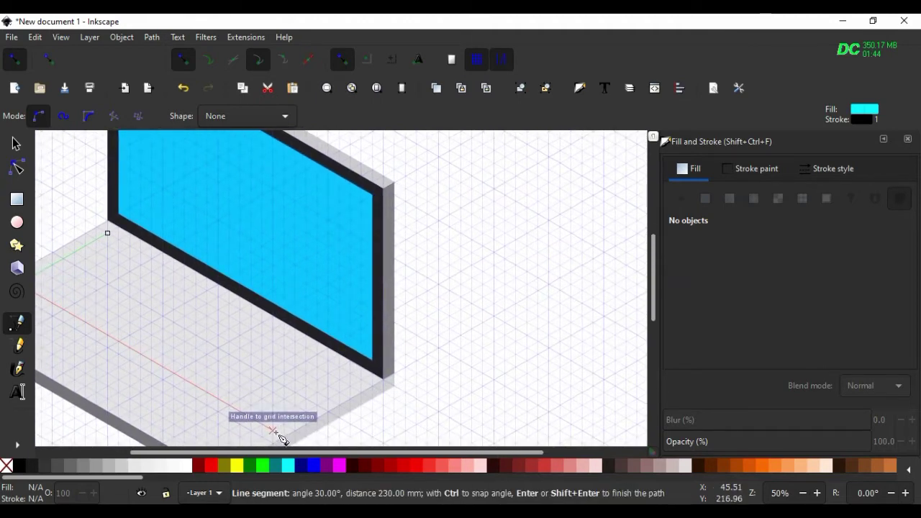
{"action": "left_click", "coordinate": [274, 431]}
{"action": "left_click", "coordinate": [360, 376]}
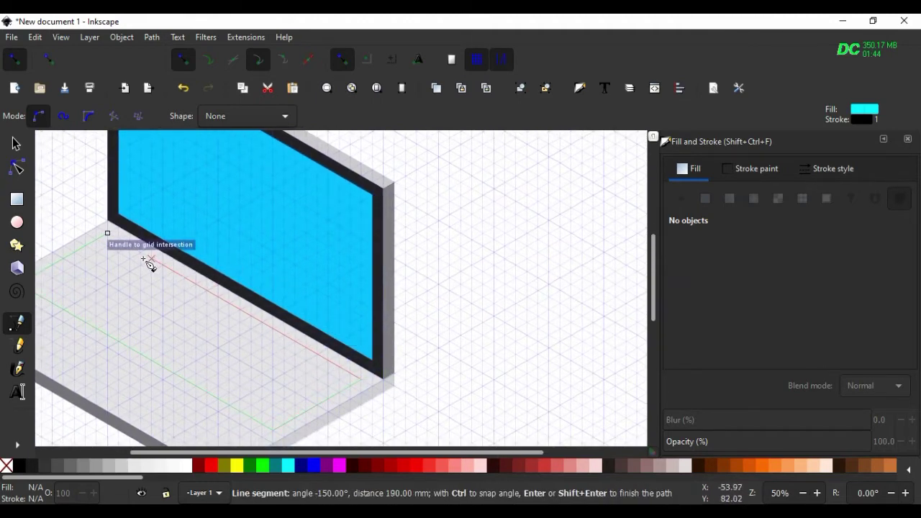
{"action": "left_click", "coordinate": [107, 232]}
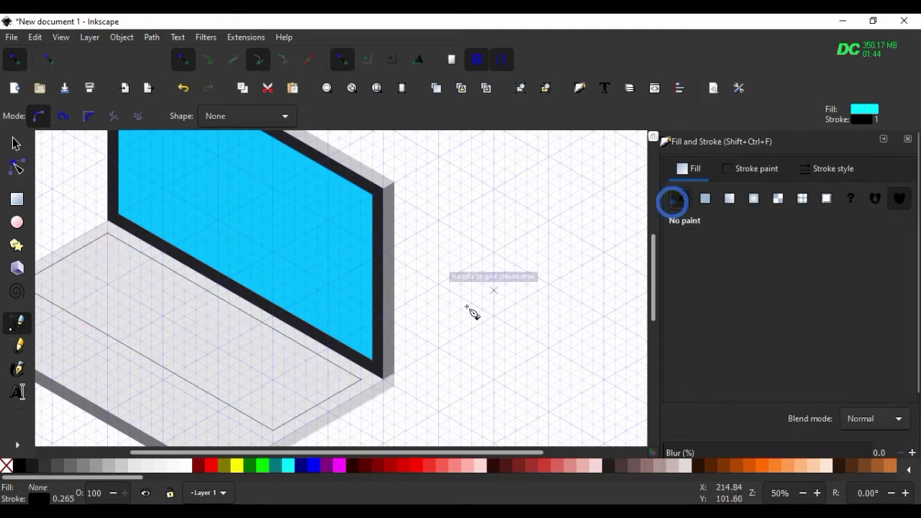
- Fill the keyboard area grey #cecece (lightness 81) with no outline
{"action": "left_click", "coordinate": [106, 467]}
{"action": "left_click_drag", "start_coordinate": [804, 314], "coordinate": [824, 320]}
{"action": "left_click", "coordinate": [6, 466], "text": "shift"}
{"action": "scroll", "coordinate": [180, 319], "scroll_direction": "left", "scroll_amount": 2}
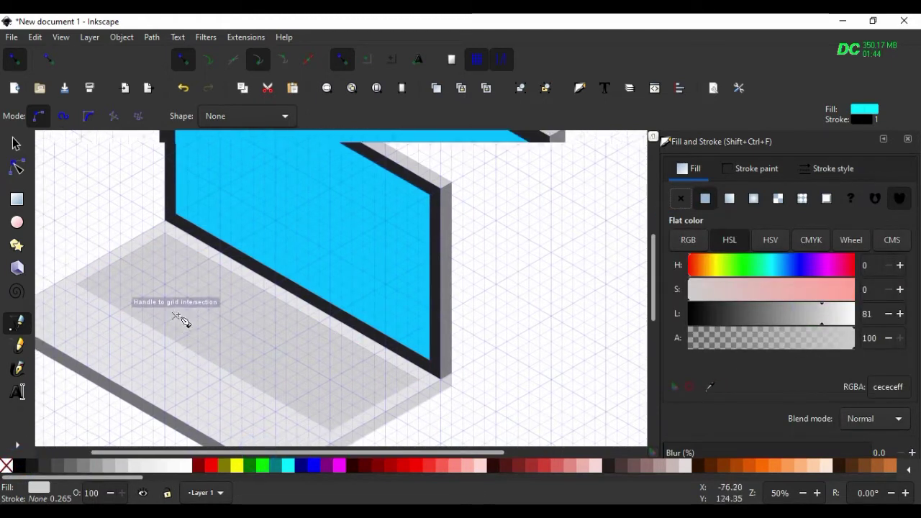
{"action": "scroll", "coordinate": [180, 319], "scroll_direction": "up", "scroll_amount": 1}
- Draw the first parallel 150° diagonal lines across the left end of the keyboard area
{"action": "left_click", "coordinate": [175, 208]}
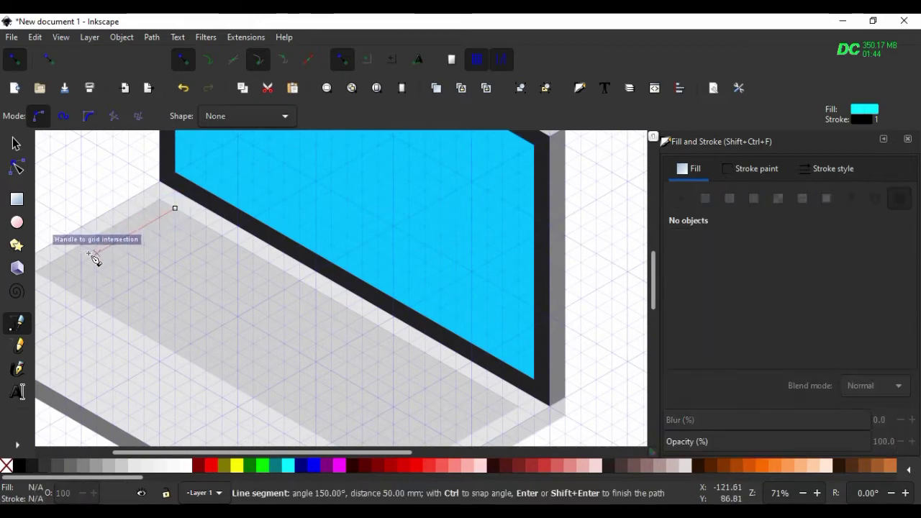
{"action": "left_click", "coordinate": [50, 280]}
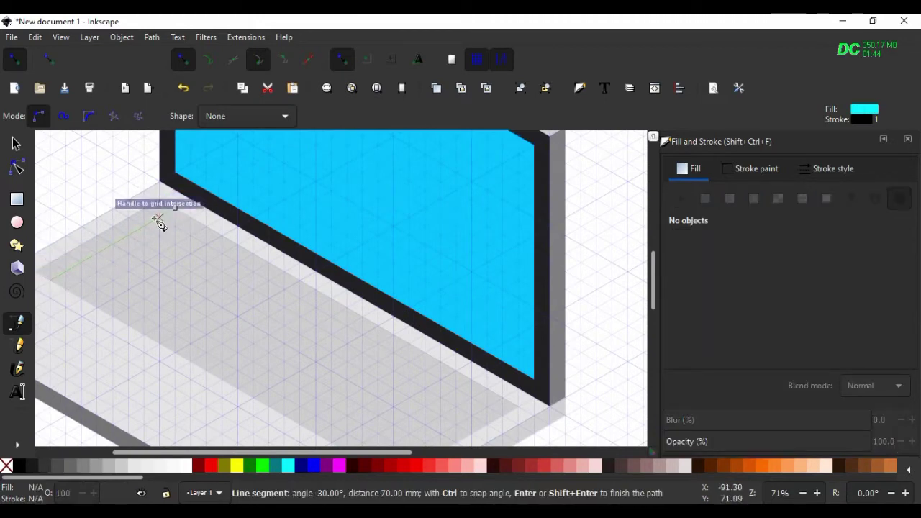
{"action": "left_click", "coordinate": [174, 208]}
{"action": "left_click", "coordinate": [50, 279]}
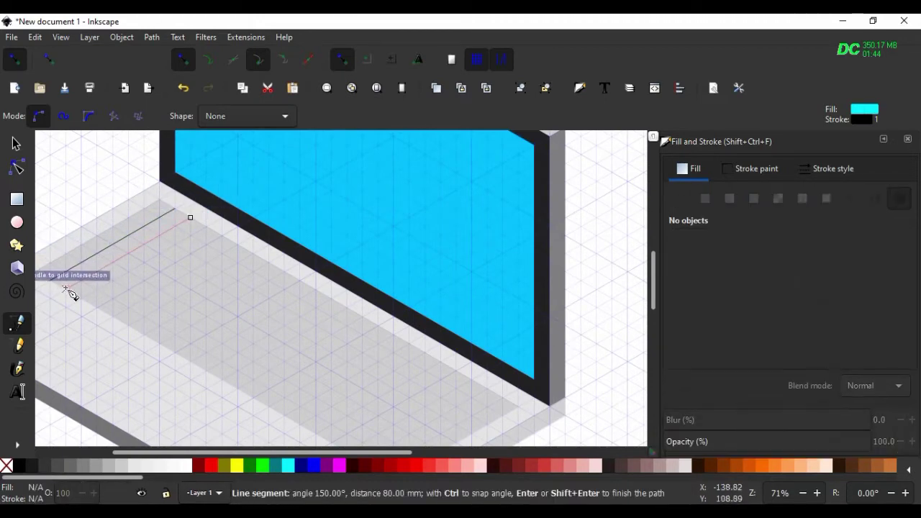
{"action": "left_click", "coordinate": [210, 233]}
{"action": "left_click", "coordinate": [82, 291]}
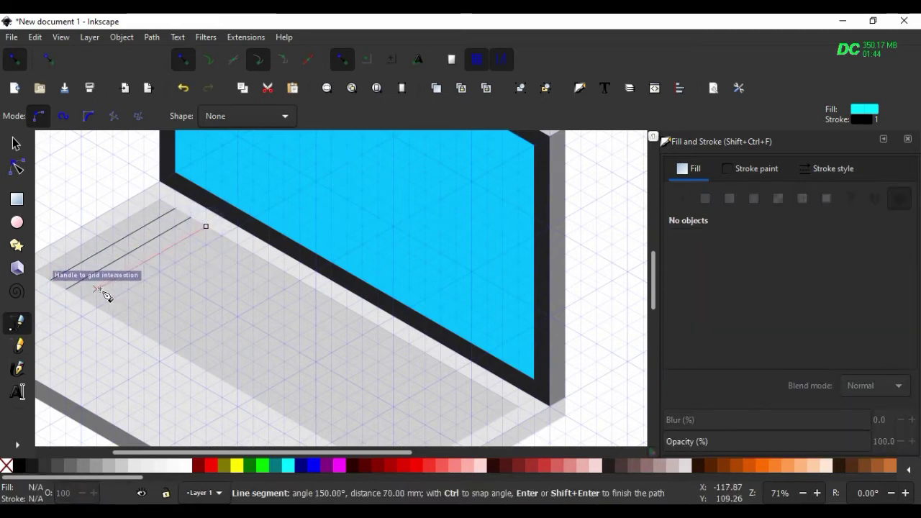
{"action": "left_click", "coordinate": [206, 224]}
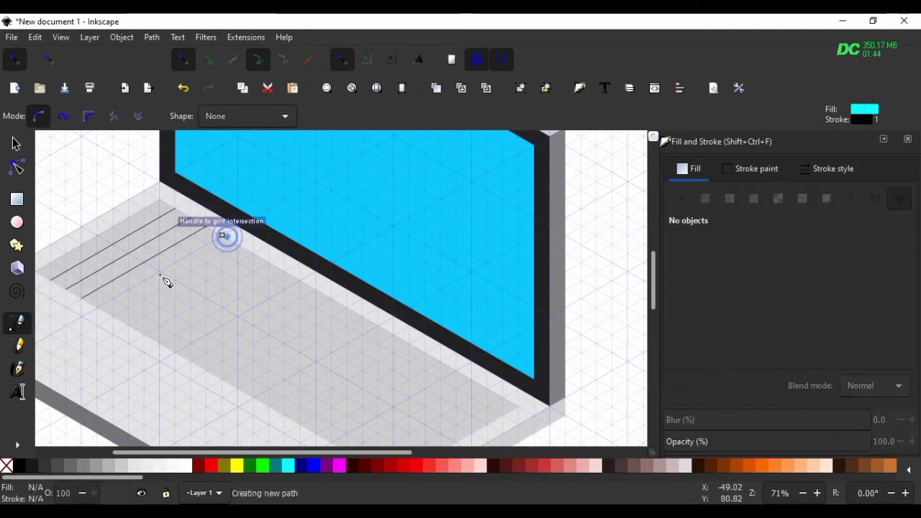
{"action": "left_click", "coordinate": [97, 302]}
{"action": "left_click", "coordinate": [222, 236]}
{"action": "left_click", "coordinate": [108, 311]}
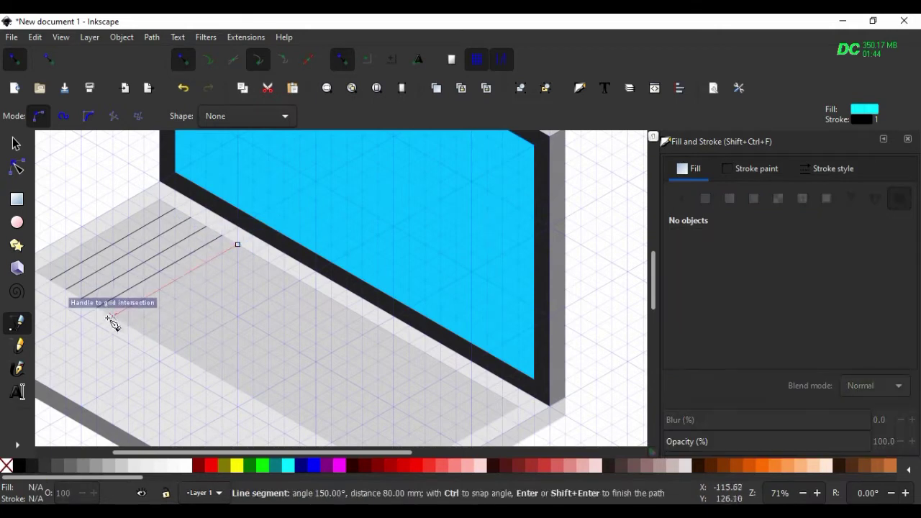
{"action": "left_click", "coordinate": [239, 245]}
{"action": "left_click", "coordinate": [128, 325]}
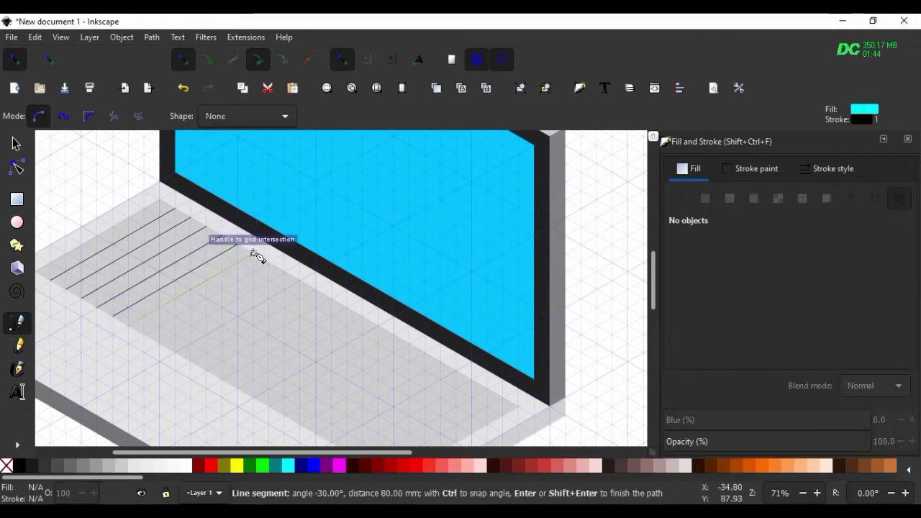
{"action": "left_click", "coordinate": [276, 276]}
{"action": "left_click", "coordinate": [147, 331]}
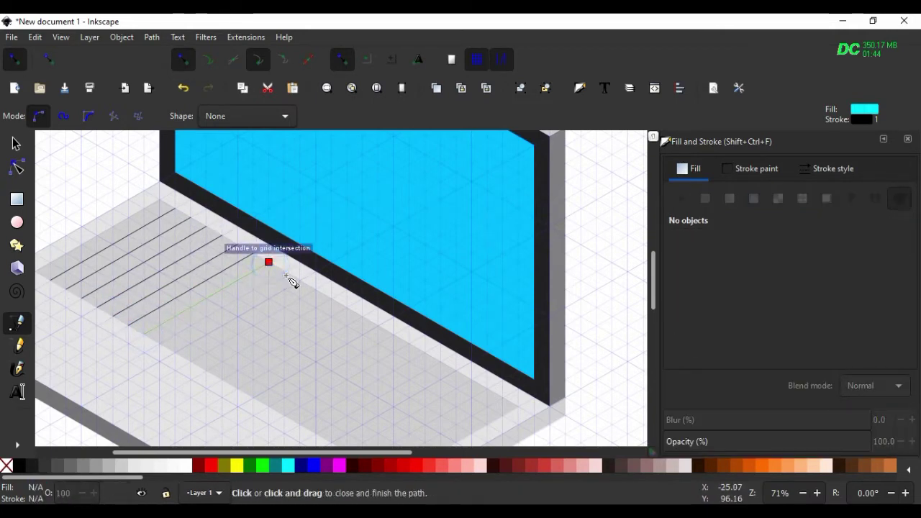
{"action": "left_click", "coordinate": [286, 276]}
- Continue the evenly spaced 150° lines across the middle of the keyboard area
{"action": "left_click", "coordinate": [299, 280]}
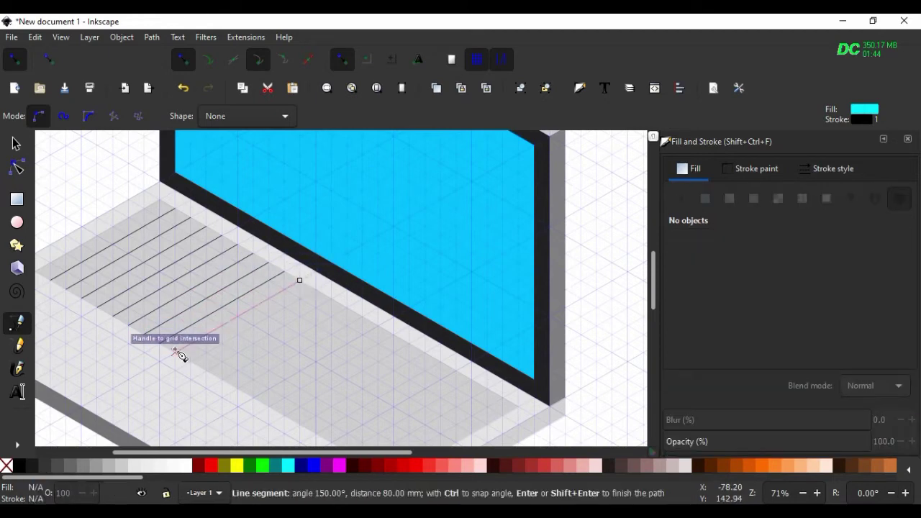
{"action": "left_click", "coordinate": [177, 352]}
{"action": "left_click", "coordinate": [299, 280]}
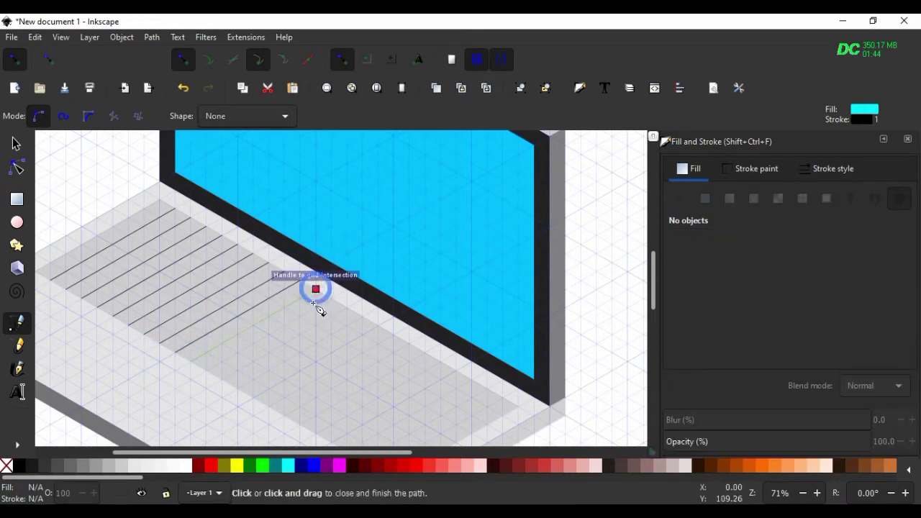
{"action": "left_click", "coordinate": [315, 289]}
{"action": "left_click", "coordinate": [331, 298]}
{"action": "left_click", "coordinate": [329, 299]}
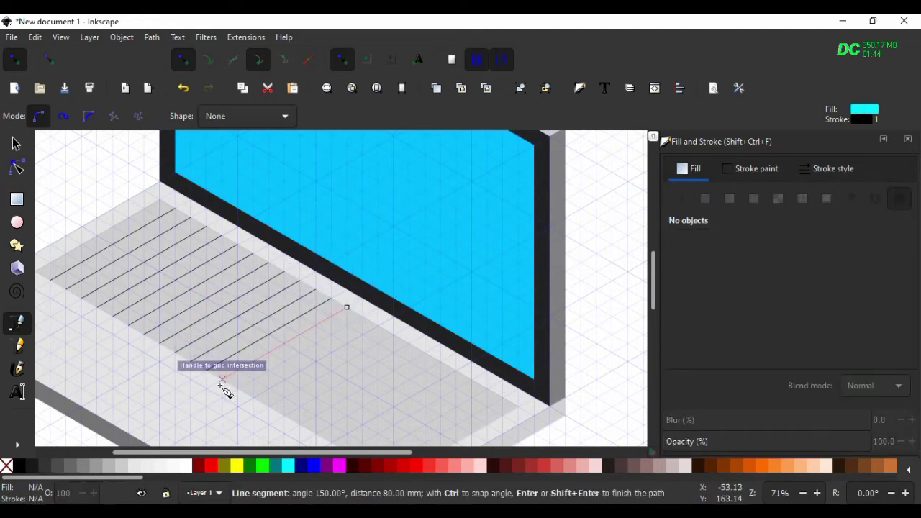
{"action": "left_click", "coordinate": [223, 379]}
{"action": "left_click", "coordinate": [347, 307]}
{"action": "left_click", "coordinate": [363, 317]}
{"action": "left_click", "coordinate": [237, 387]}
{"action": "left_click", "coordinate": [363, 317]}
{"action": "left_click", "coordinate": [378, 325]}
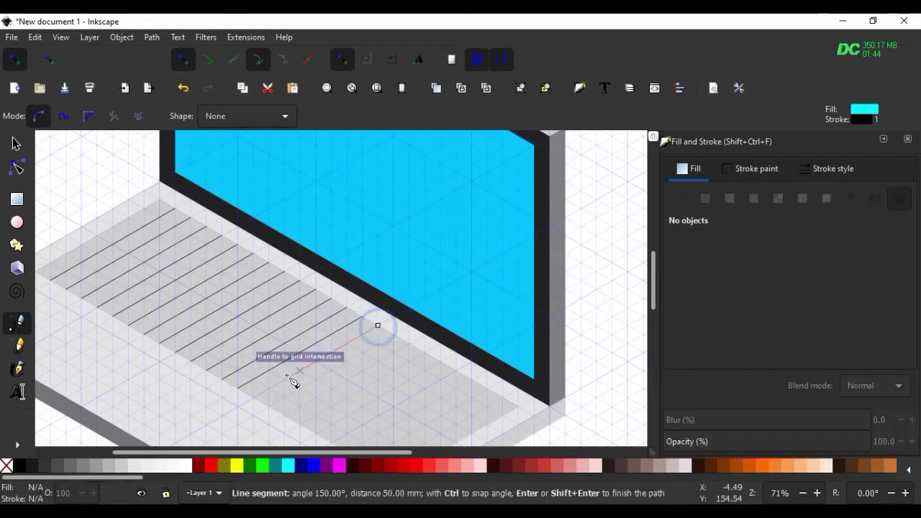
{"action": "double_click", "coordinate": [379, 327]}
{"action": "left_click", "coordinate": [392, 334]}
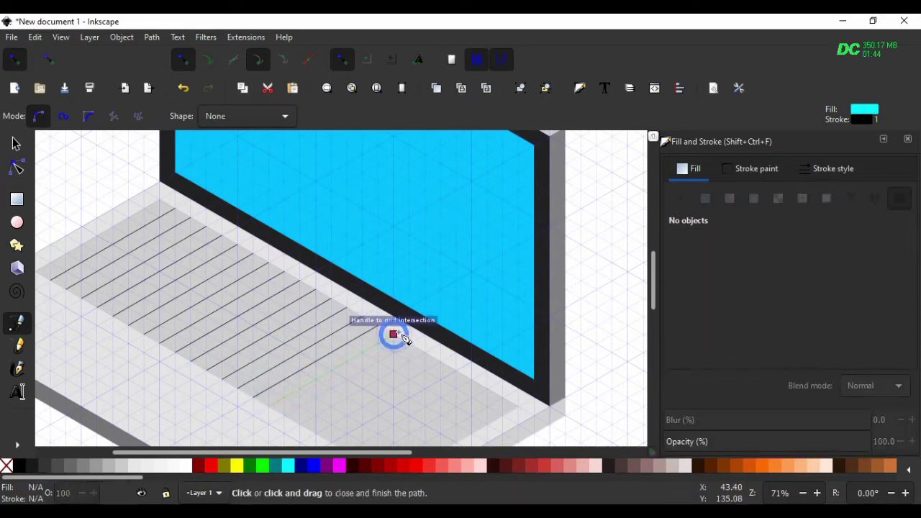
{"action": "left_click", "coordinate": [395, 334]}
{"action": "scroll", "coordinate": [394, 333], "scroll_direction": "down", "scroll_amount": 2}
{"action": "left_click", "coordinate": [408, 289]}
- Finish the 150° keyboard lines across the right end of the keyboard area
{"action": "left_click", "coordinate": [284, 364]}
{"action": "left_click", "coordinate": [408, 290]}
{"action": "left_click", "coordinate": [424, 298]}
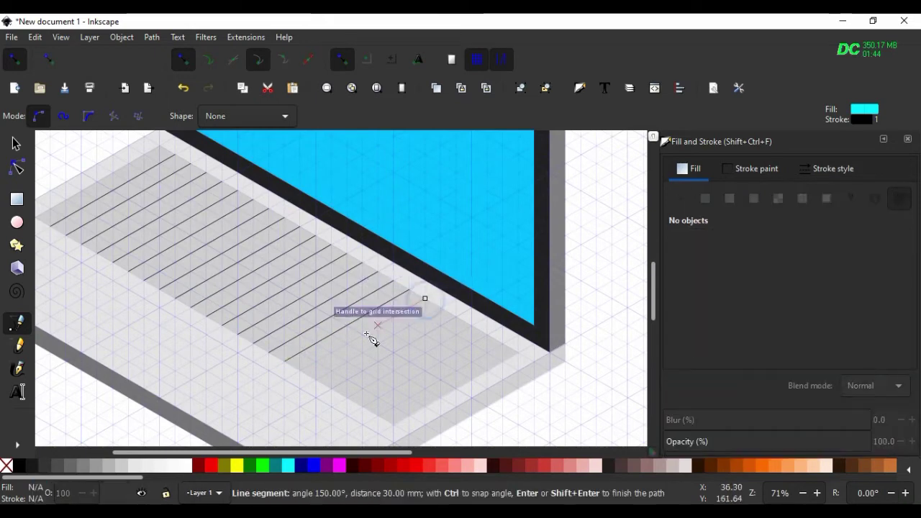
{"action": "key", "text": "Return"}
{"action": "left_click", "coordinate": [440, 307]}
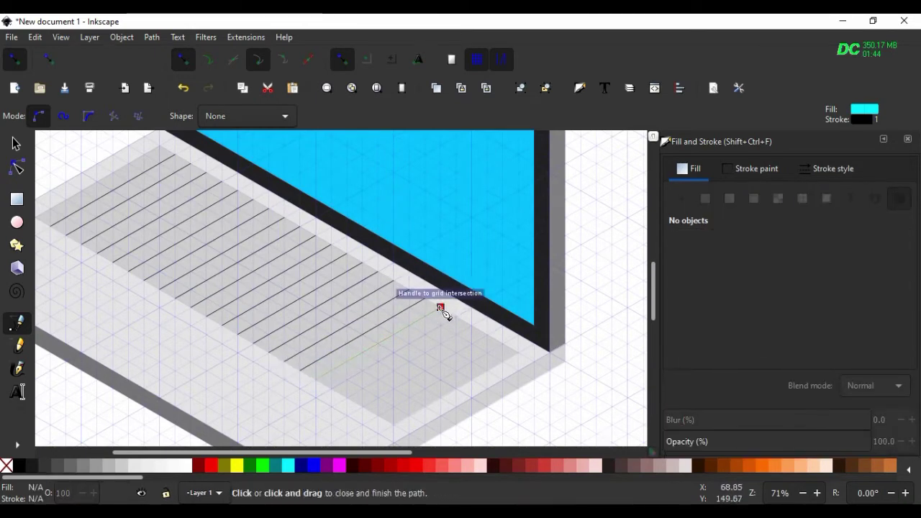
{"action": "left_click", "coordinate": [317, 376]}
{"action": "left_click", "coordinate": [440, 307]}
{"action": "left_click", "coordinate": [471, 326]}
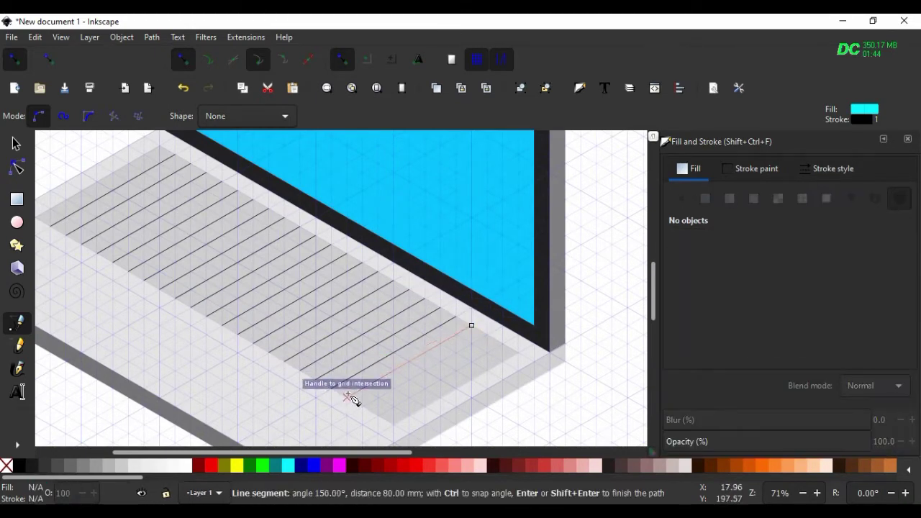
{"action": "left_click", "coordinate": [351, 394]}
{"action": "left_click", "coordinate": [471, 325]}
{"action": "left_click", "coordinate": [502, 344]}
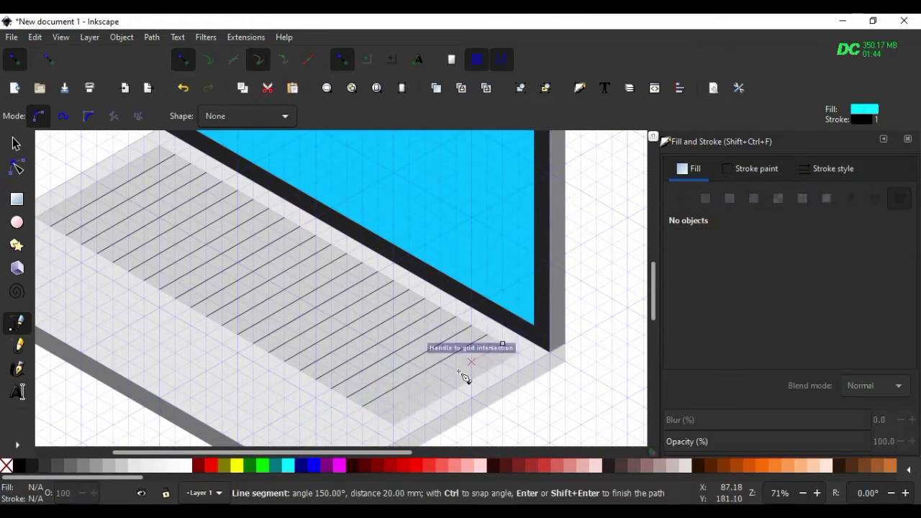
{"action": "left_click", "coordinate": [375, 412]}
{"action": "left_click", "coordinate": [502, 343]}
{"action": "left_click", "coordinate": [144, 153]}
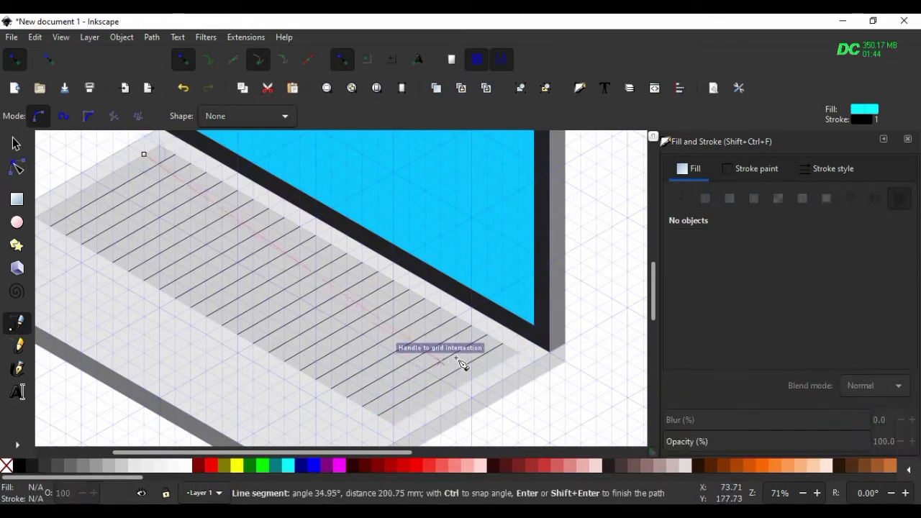
- Draw five 30° lines crossing the keyboard stripes, snapped to grid intersections
{"action": "left_click", "coordinate": [502, 362]}
{"action": "left_click", "coordinate": [144, 154]}
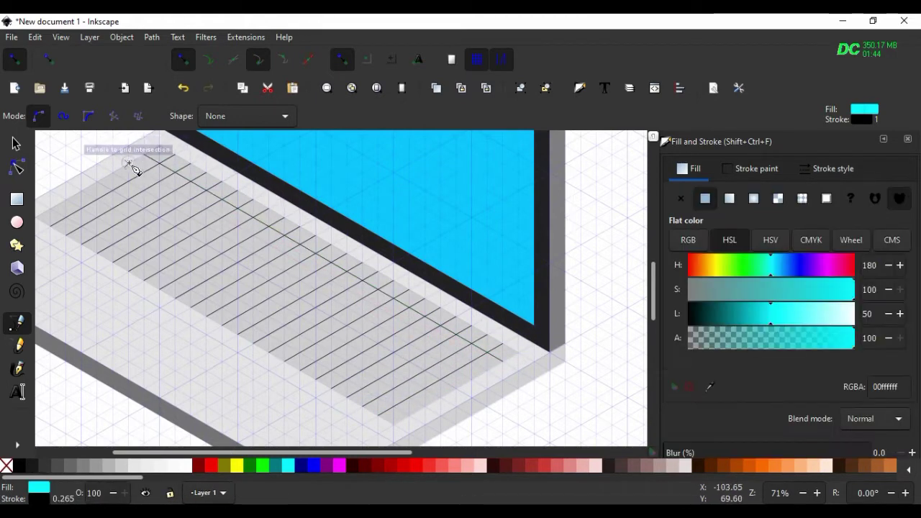
{"action": "left_click", "coordinate": [487, 370]}
{"action": "left_click", "coordinate": [128, 164]}
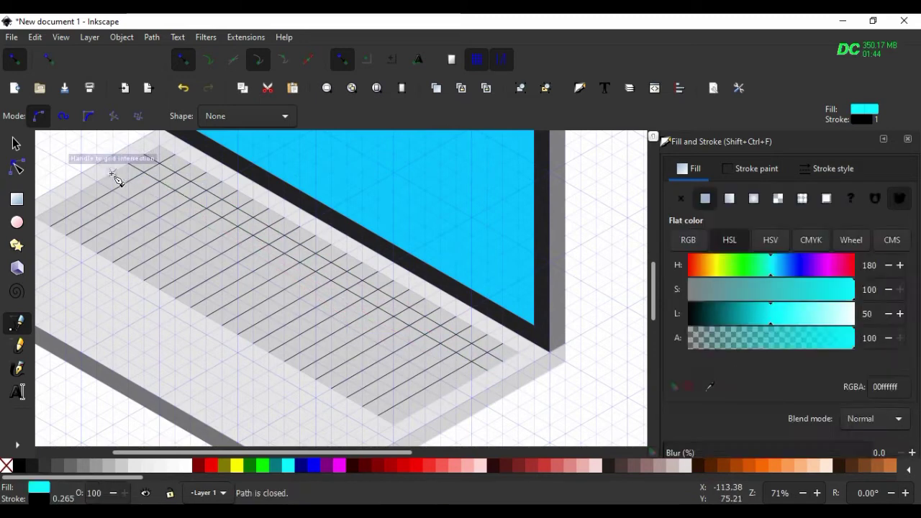
{"action": "left_click", "coordinate": [455, 371]}
{"action": "left_click", "coordinate": [113, 173]}
{"action": "left_click", "coordinate": [461, 390]}
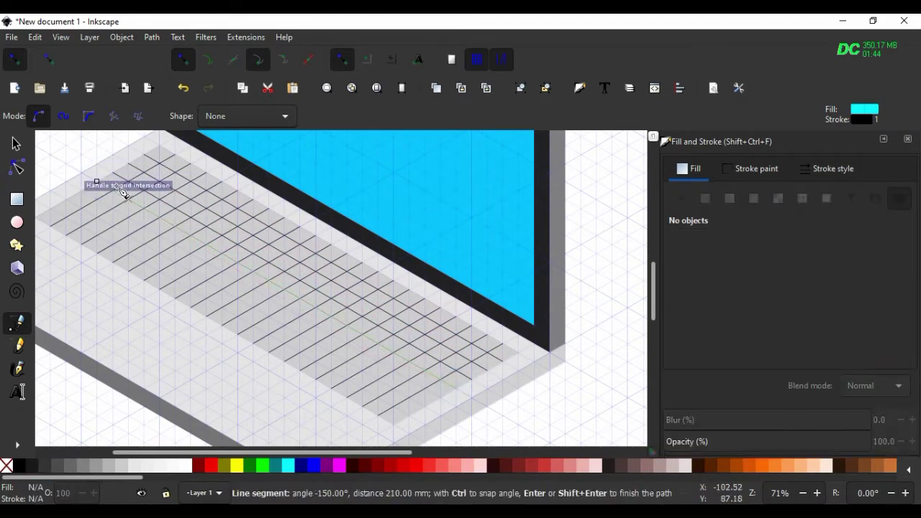
{"action": "left_click", "coordinate": [96, 182]}
{"action": "left_click", "coordinate": [446, 401]}
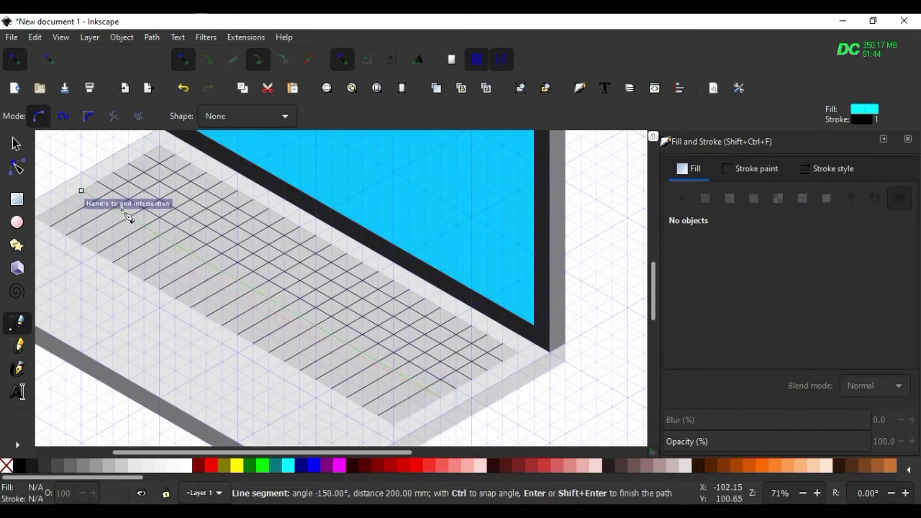
{"action": "left_click", "coordinate": [81, 191]}
{"action": "left_click", "coordinate": [65, 200]}
{"action": "left_click", "coordinate": [425, 408]}
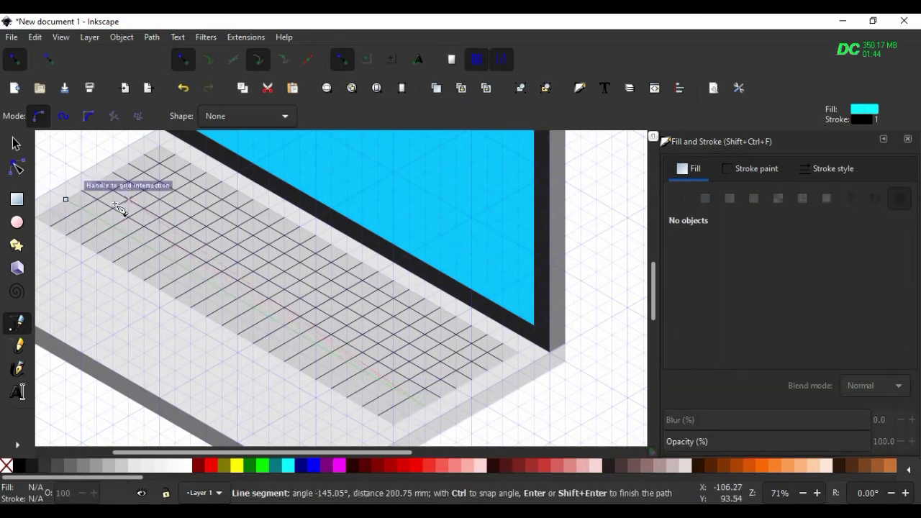
- Draw the final 30° crossing line to complete the keyboard grid
{"action": "left_click", "coordinate": [65, 200]}
{"action": "left_click", "coordinate": [50, 208]}
{"action": "left_click", "coordinate": [403, 413]}
{"action": "left_click", "coordinate": [50, 208]}
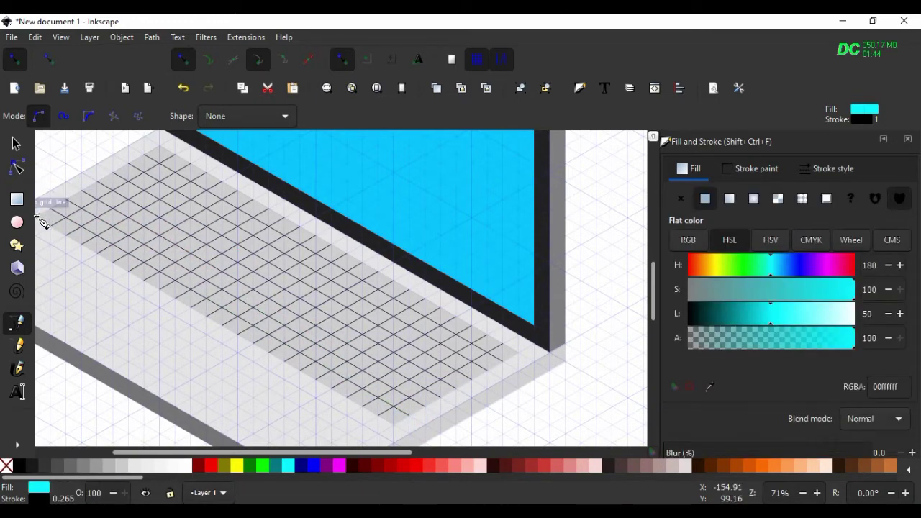
- Pen a closed parallelogram around the keyboard grid and remove its fill
{"action": "left_click", "coordinate": [160, 147]}
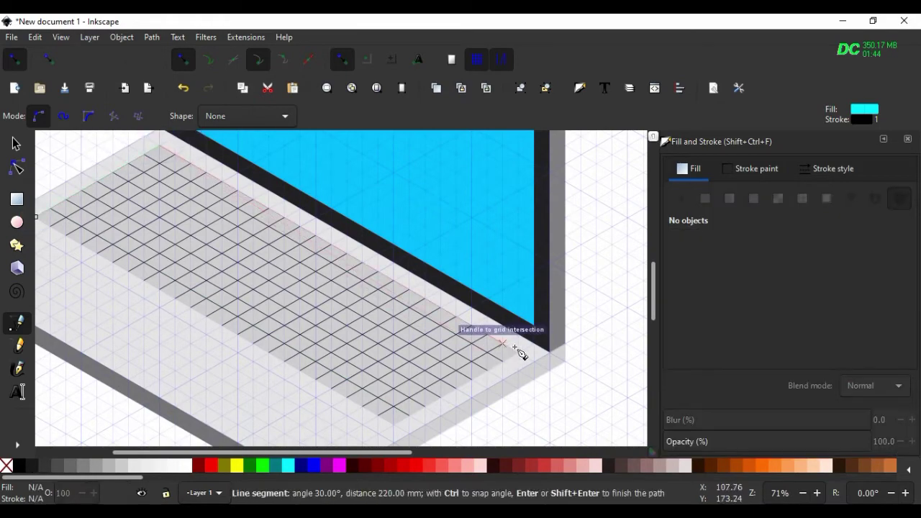
{"action": "left_click", "coordinate": [393, 426]}
{"action": "left_click", "coordinate": [36, 218]}
{"action": "left_click", "coordinate": [160, 147]}
{"action": "scroll", "coordinate": [288, 238], "scroll_direction": "down", "scroll_amount": 2}
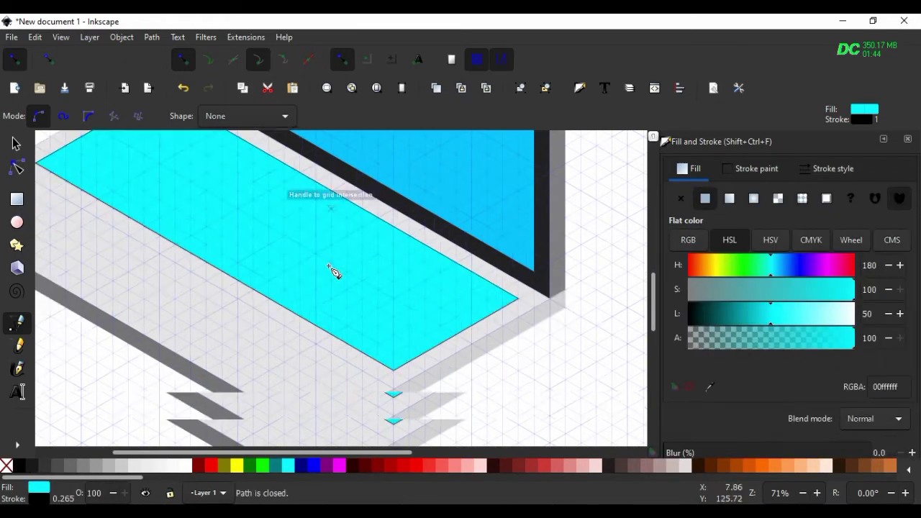
{"action": "left_click", "coordinate": [679, 199]}
{"action": "scroll", "coordinate": [374, 367], "scroll_direction": "down", "scroll_amount": 2}
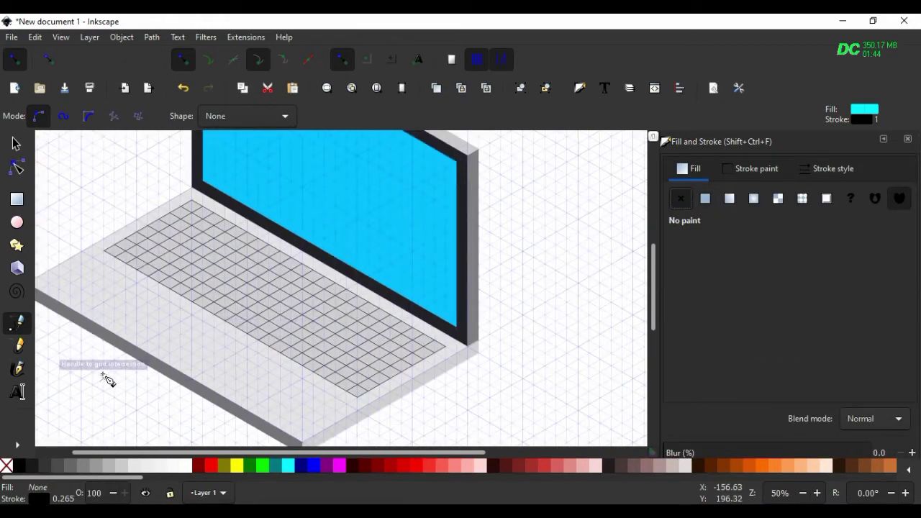
{"action": "scroll", "coordinate": [106, 379], "scroll_direction": "up", "scroll_amount": 1}
- Draw the touchpad parallelogram below the keyboard, fill it light grey (L 75) with no stroke
{"action": "left_click", "coordinate": [207, 284]}
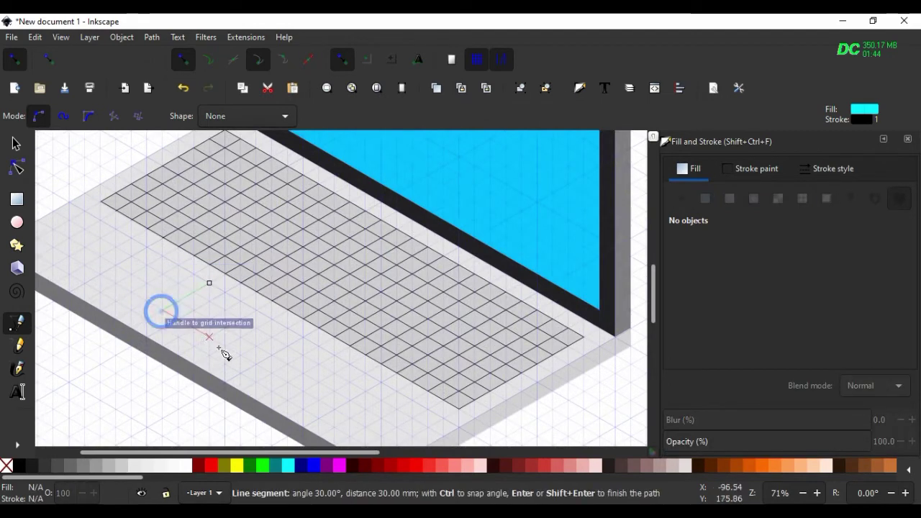
{"action": "left_click", "coordinate": [242, 356]}
{"action": "left_click", "coordinate": [286, 329]}
{"action": "left_click", "coordinate": [209, 283]}
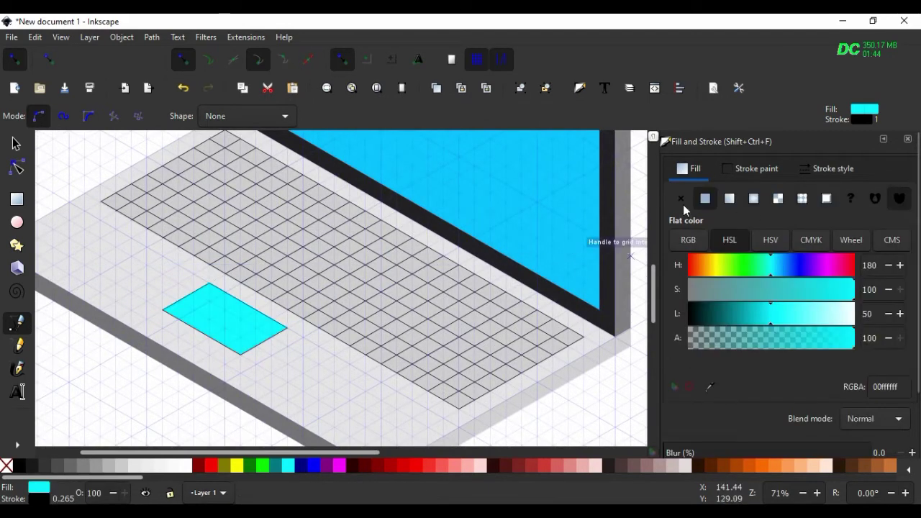
{"action": "left_click", "coordinate": [680, 198]}
{"action": "left_click_drag", "start_coordinate": [799, 317], "coordinate": [811, 317]}
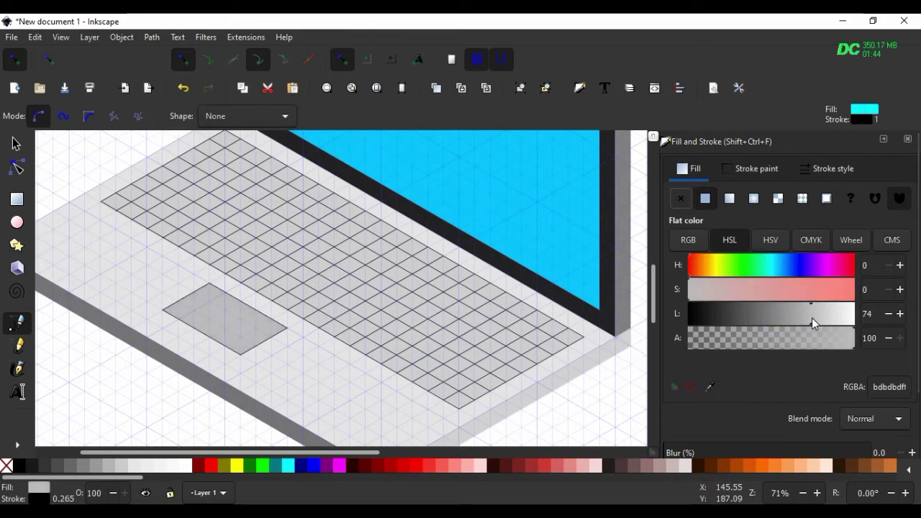
{"action": "left_click", "coordinate": [6, 466], "text": "shift"}
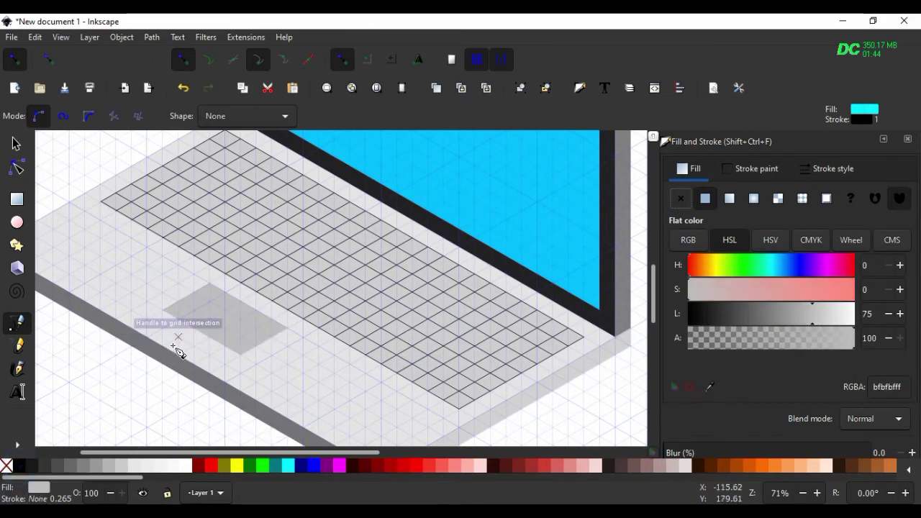
{"action": "scroll", "coordinate": [178, 351], "scroll_direction": "up", "scroll_amount": 2, "text": "ctrl"}
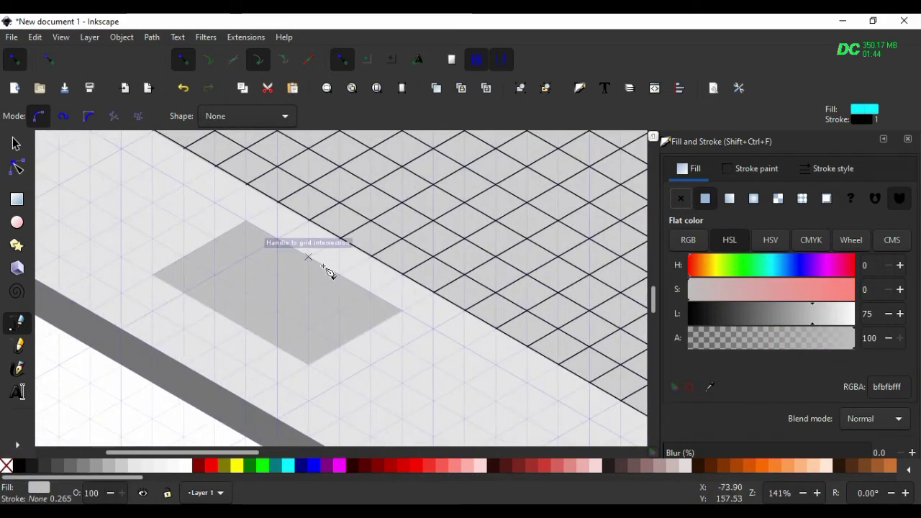
- Begin a new small shape on the touchpad
{"action": "left_click", "coordinate": [318, 262]}
{"action": "left_click_drag", "start_coordinate": [309, 257], "coordinate": [311, 259]}
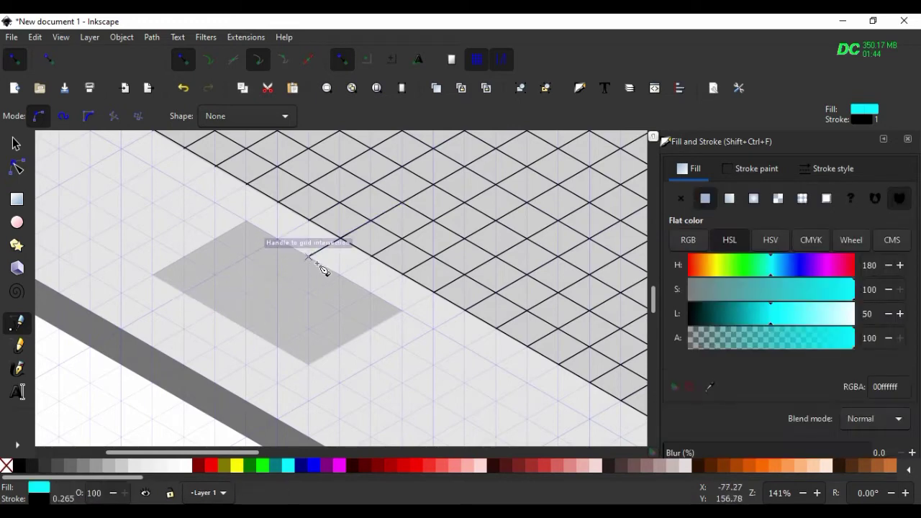
{"action": "scroll", "coordinate": [324, 273], "scroll_direction": "down", "scroll_amount": 2, "text": "ctrl"}
{"action": "scroll", "coordinate": [324, 273], "scroll_direction": "down", "scroll_amount": 1, "text": "ctrl"}
- Draw a short line on the touchpad and drag it into position with the Selector
{"action": "scroll", "coordinate": [304, 319], "scroll_direction": "up", "scroll_amount": 1}
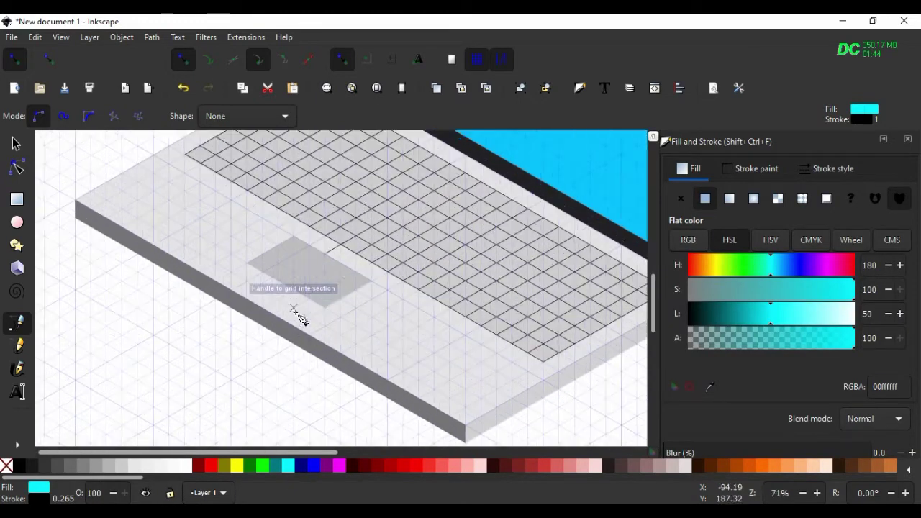
{"action": "scroll", "coordinate": [308, 355], "scroll_direction": "up", "scroll_amount": 2}
{"action": "left_click", "coordinate": [283, 336]}
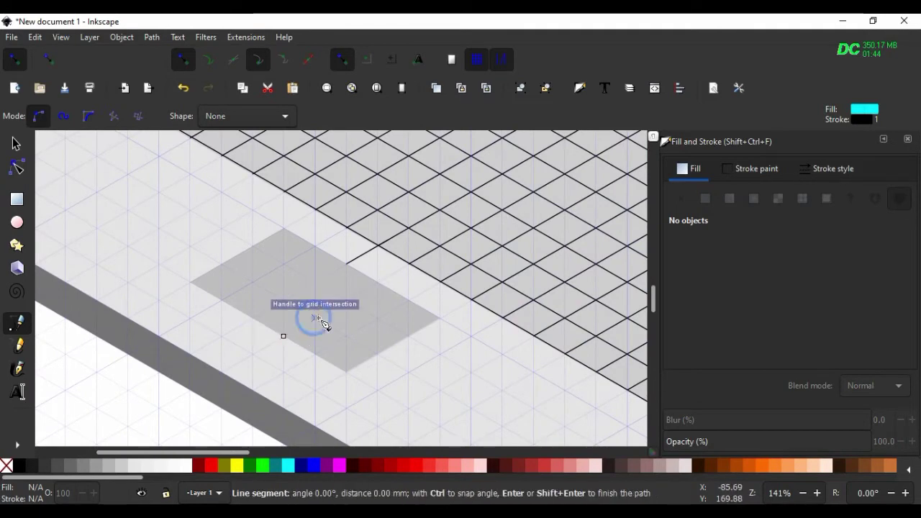
{"action": "left_click", "coordinate": [312, 319]}
{"action": "left_click", "coordinate": [283, 336]}
{"action": "scroll", "coordinate": [407, 338], "scroll_direction": "down", "scroll_amount": 5}
{"action": "scroll", "coordinate": [384, 335], "scroll_direction": "up", "scroll_amount": 7}
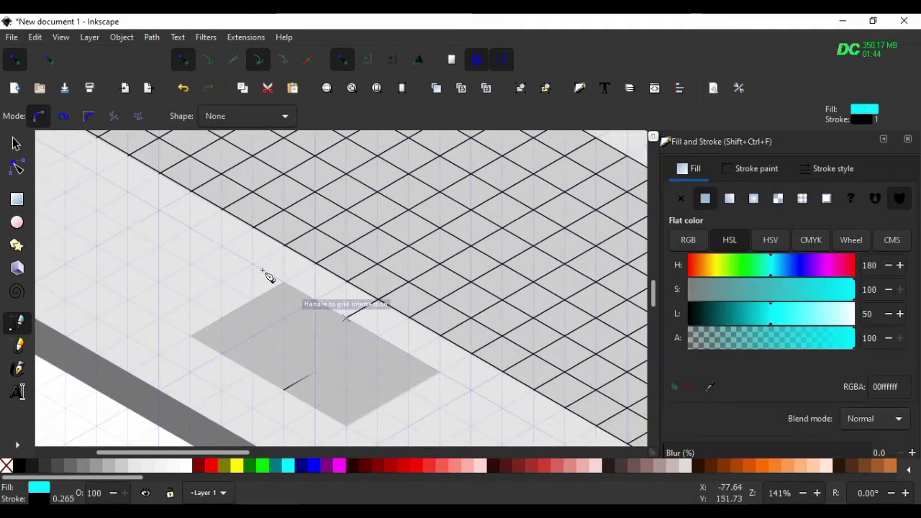
{"action": "key", "text": "s"}
{"action": "left_click", "coordinate": [251, 318]}
{"action": "mouse_move", "coordinate": [251, 318]}
{"action": "left_mouse_down"}
{"action": "mouse_move", "coordinate": [302, 345]}
{"action": "mouse_move", "coordinate": [296, 335]}
{"action": "left_mouse_up"}
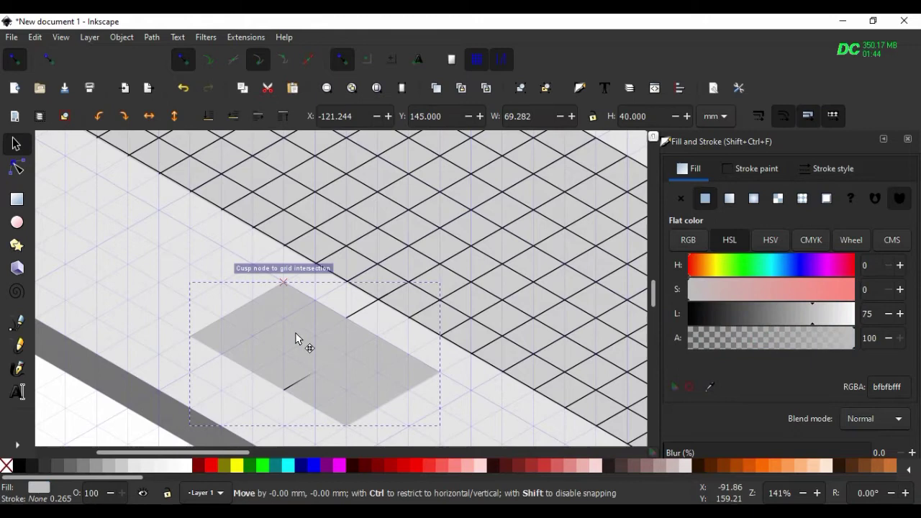
{"action": "left_click_drag", "start_coordinate": [303, 381], "coordinate": [289, 374]}
- Select the keyboard outline, then the short touchpad line, and inspect its nodes
{"action": "scroll", "coordinate": [431, 293], "scroll_direction": "down", "scroll_amount": 3}
{"action": "left_click", "coordinate": [431, 294]}
{"action": "scroll", "coordinate": [376, 382], "scroll_direction": "down", "scroll_amount": 3}
{"action": "scroll", "coordinate": [336, 352], "scroll_direction": "up", "scroll_amount": 2}
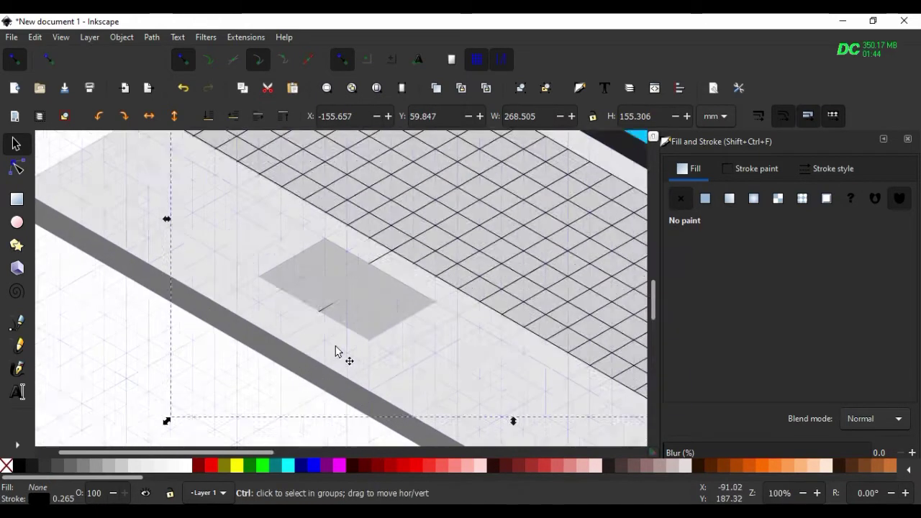
{"action": "scroll", "coordinate": [335, 352], "scroll_direction": "up", "scroll_amount": 2}
{"action": "left_click", "coordinate": [328, 263]}
{"action": "double_click", "coordinate": [329, 263]}
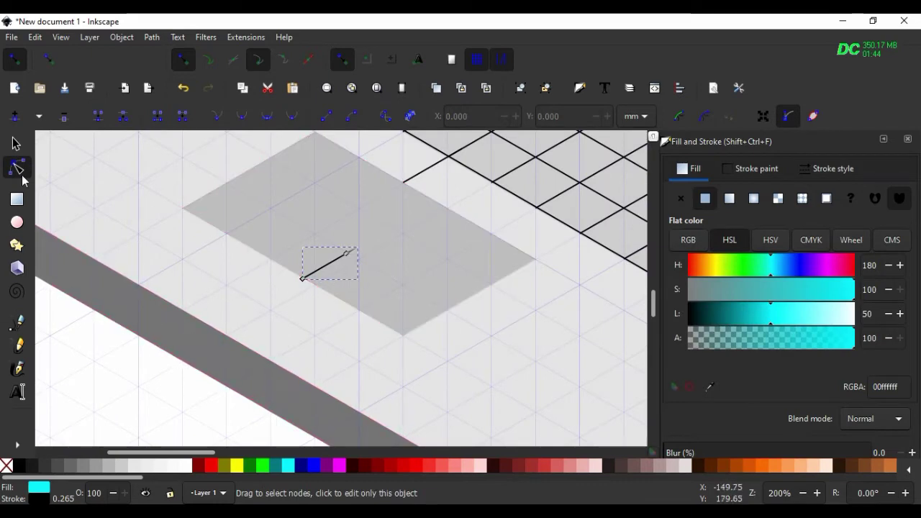
{"action": "key", "text": "Escape"}
- Redraw the short line between grid intersections on the touchpad
{"action": "left_click", "coordinate": [18, 322]}
{"action": "left_click", "coordinate": [314, 284]}
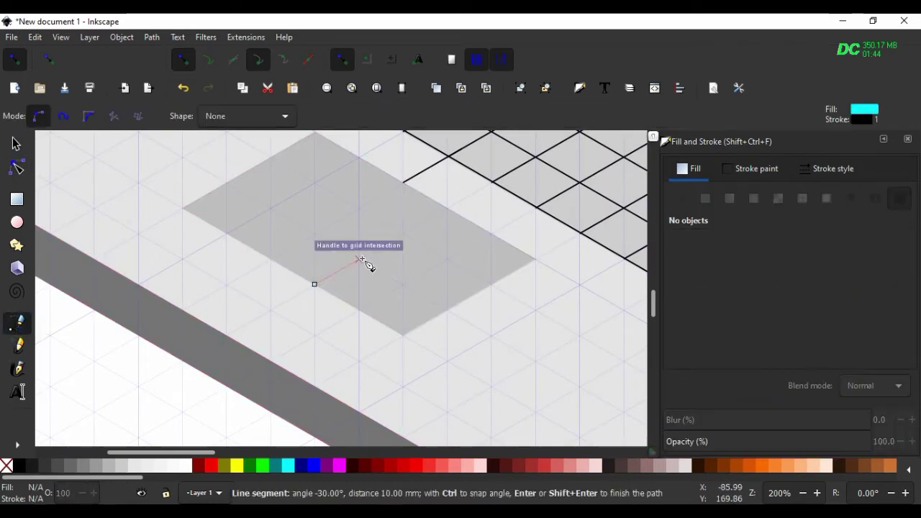
{"action": "left_click", "coordinate": [315, 284]}
{"action": "left_click", "coordinate": [305, 280]}
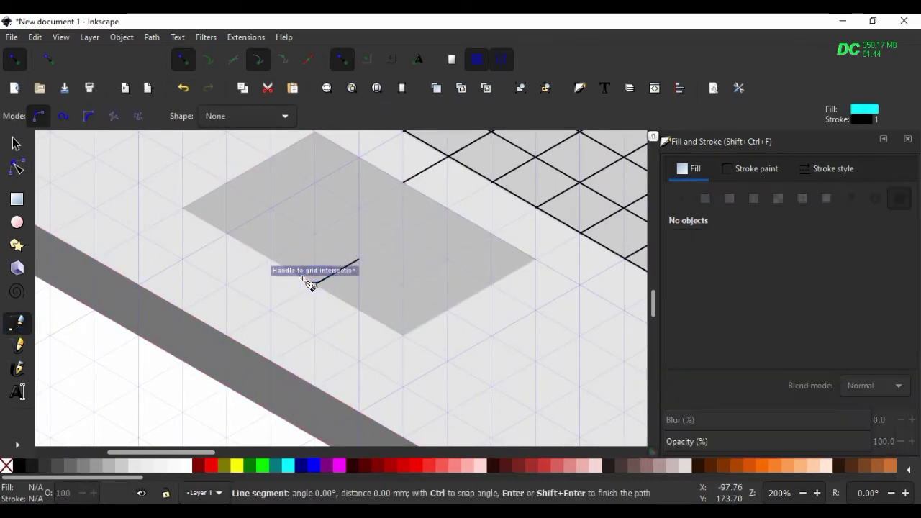
{"action": "left_click", "coordinate": [367, 269]}
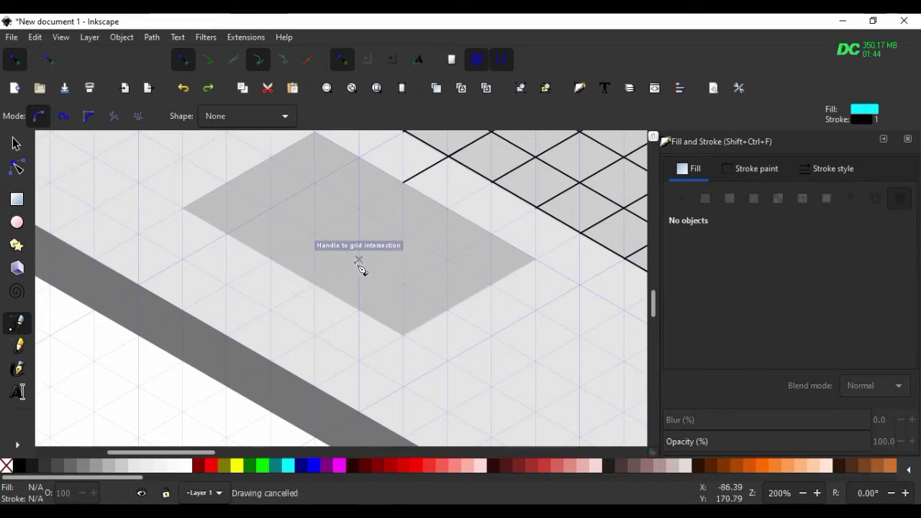
{"action": "left_click", "coordinate": [307, 282]}
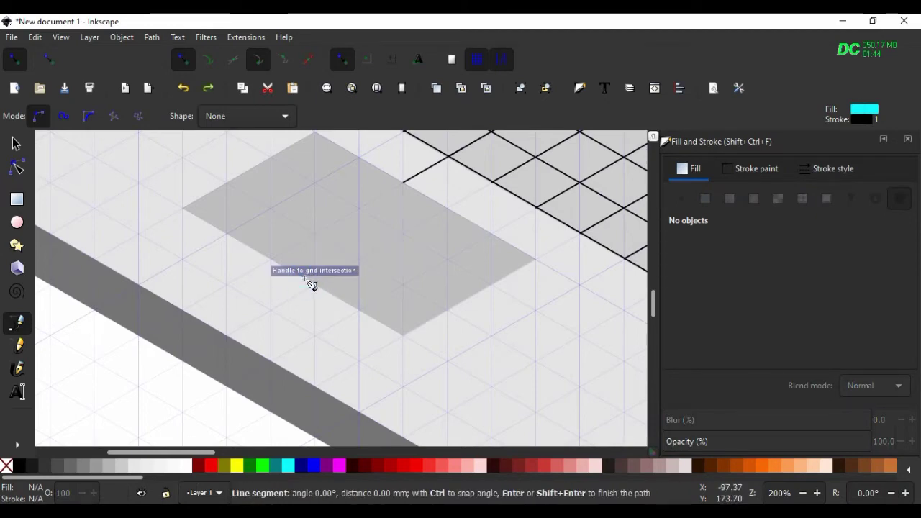
{"action": "left_click", "coordinate": [353, 261]}
{"action": "left_click", "coordinate": [309, 283]}
{"action": "scroll", "coordinate": [439, 286], "scroll_direction": "down", "scroll_amount": 3}
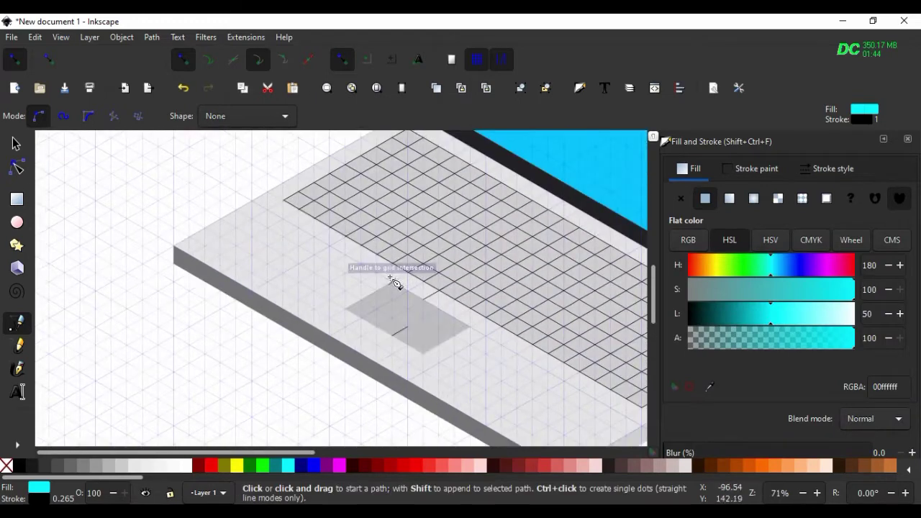
{"action": "scroll", "coordinate": [388, 337], "scroll_direction": "up", "scroll_amount": 1}
{"action": "scroll", "coordinate": [388, 337], "scroll_direction": "up", "scroll_amount": 1}
- Move the short line into place on the touchpad and deselect everything
{"action": "key", "text": "s"}
{"action": "left_click", "coordinate": [393, 315]}
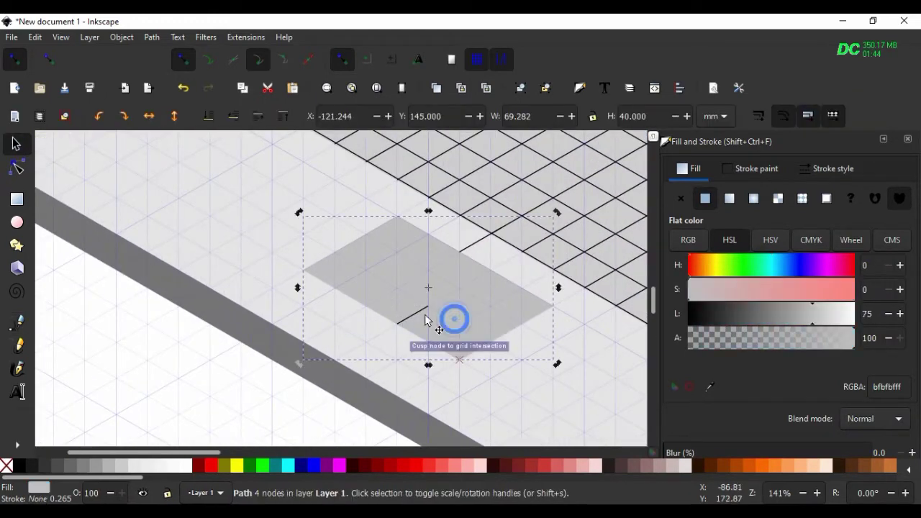
{"action": "left_click", "coordinate": [415, 317]}
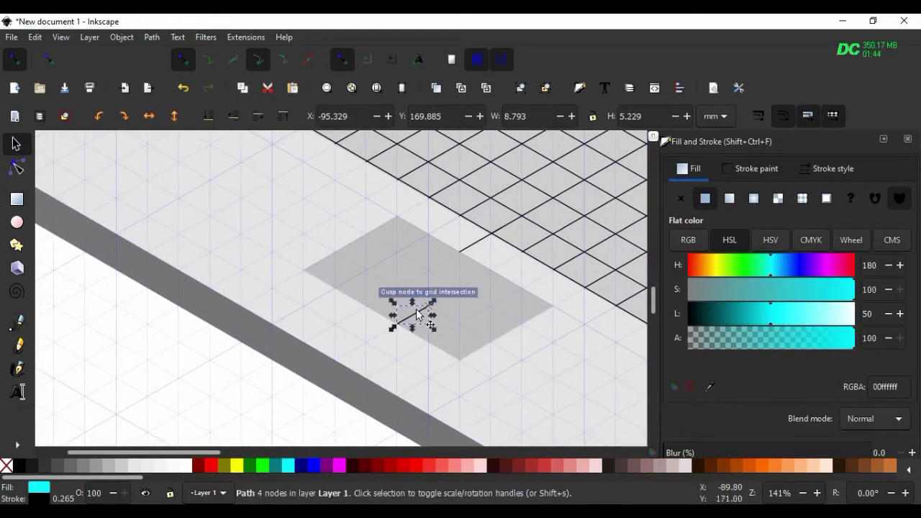
{"action": "left_click", "coordinate": [417, 313]}
{"action": "left_click", "coordinate": [417, 345]}
{"action": "scroll", "coordinate": [411, 358], "scroll_direction": "up", "scroll_amount": 2}
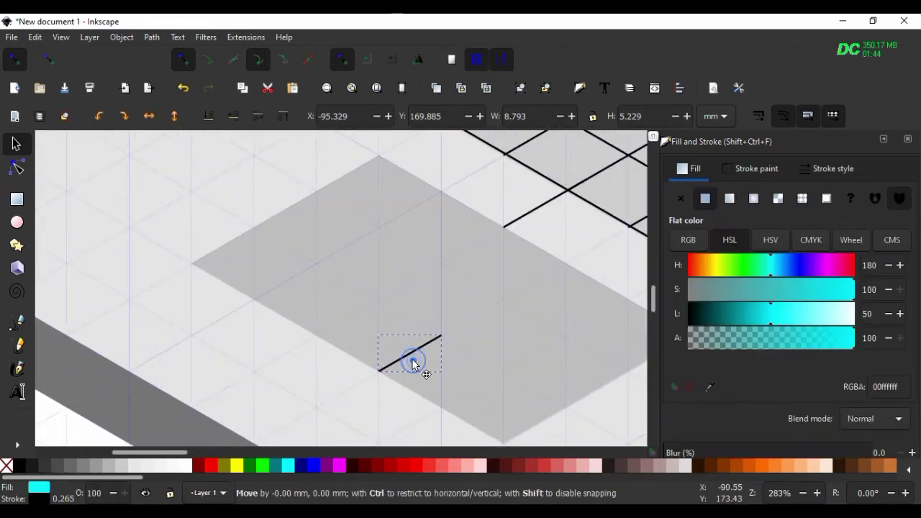
{"action": "scroll", "coordinate": [420, 350], "scroll_direction": "down", "scroll_amount": 5}
{"action": "key", "text": "Escape"}
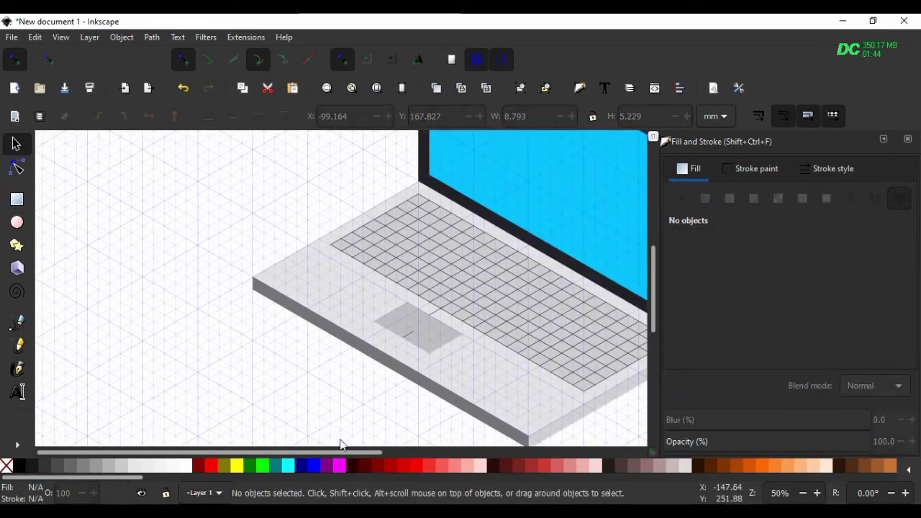
{"action": "scroll", "coordinate": [339, 403], "scroll_direction": "right", "scroll_amount": 3}
- Trace a closed four-corner path around the touchpad's edges
{"action": "scroll", "coordinate": [304, 323], "scroll_direction": "up", "scroll_amount": 2}
{"action": "left_click", "coordinate": [303, 322]}
{"action": "left_click", "coordinate": [19, 321]}
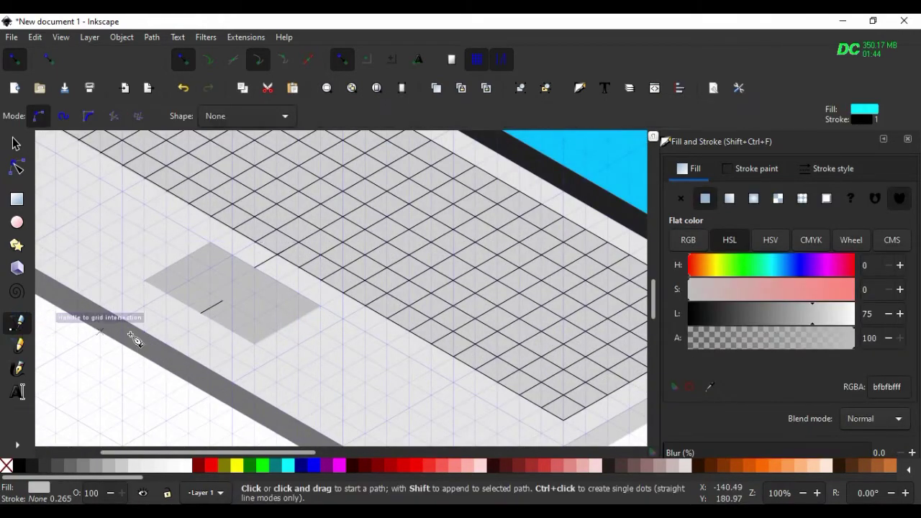
{"action": "left_click", "coordinate": [254, 343]}
{"action": "left_click", "coordinate": [320, 306]}
{"action": "left_click", "coordinate": [211, 243]}
{"action": "left_click", "coordinate": [144, 280]}
- Remove the outline's fill and set its stroke to grey 737373 (lightness 45)
{"action": "left_click", "coordinate": [254, 344]}
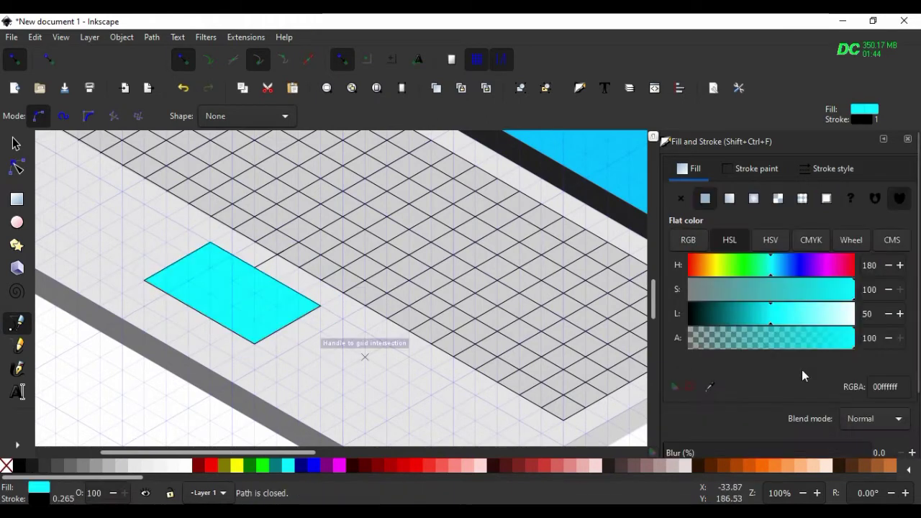
{"action": "left_click", "coordinate": [751, 168]}
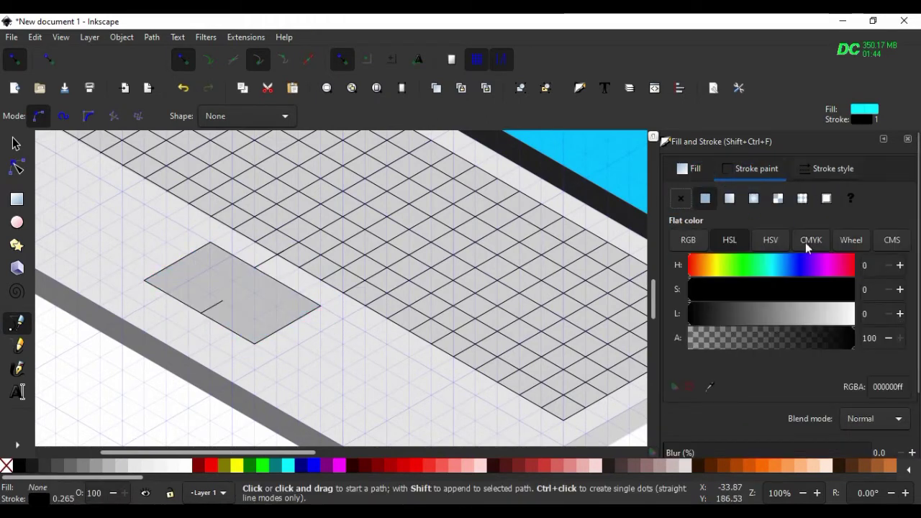
{"action": "mouse_move", "coordinate": [821, 314]}
{"action": "left_mouse_down"}
{"action": "mouse_move", "coordinate": [843, 317]}
{"action": "mouse_move", "coordinate": [763, 314]}
{"action": "left_mouse_up"}
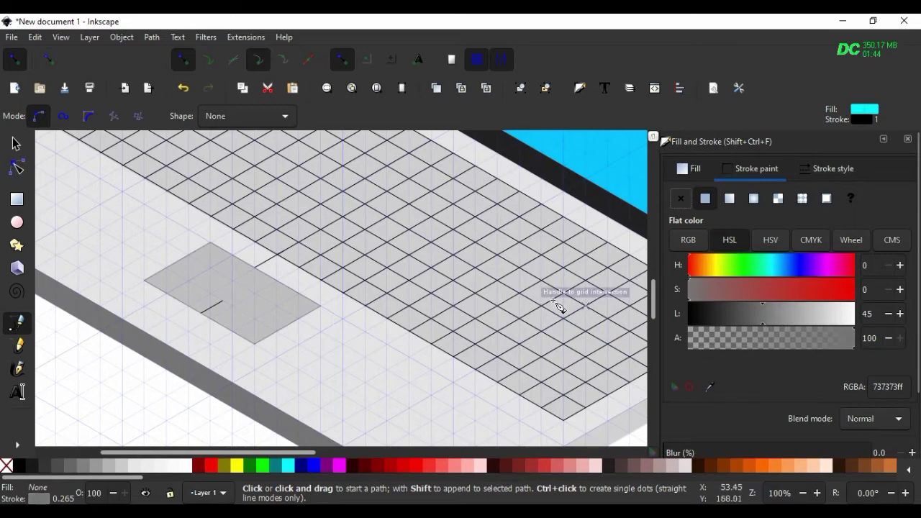
{"action": "scroll", "coordinate": [502, 308], "scroll_direction": "down", "scroll_amount": 2}
{"action": "scroll", "coordinate": [659, 289], "scroll_direction": "up", "scroll_amount": 5}
{"action": "scroll", "coordinate": [388, 431], "scroll_direction": "up", "scroll_amount": 3}
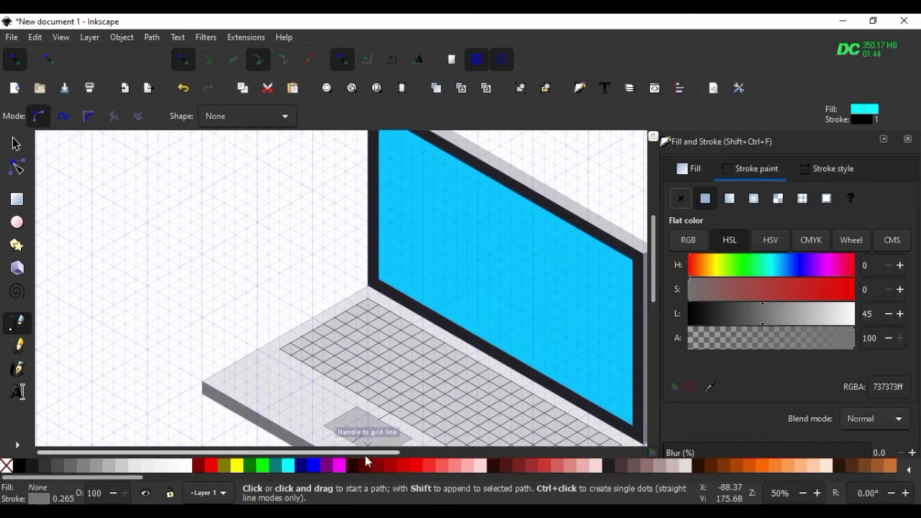
{"action": "scroll", "coordinate": [467, 410], "scroll_direction": "down", "scroll_amount": 2}
{"action": "scroll", "coordinate": [445, 401], "scroll_direction": "up", "scroll_amount": 1}
{"action": "scroll", "coordinate": [445, 401], "scroll_direction": "up", "scroll_amount": 2}
- Select the keyboard grid lines and lighten their stroke to grey in Fill and Stroke
{"action": "key", "text": "s"}
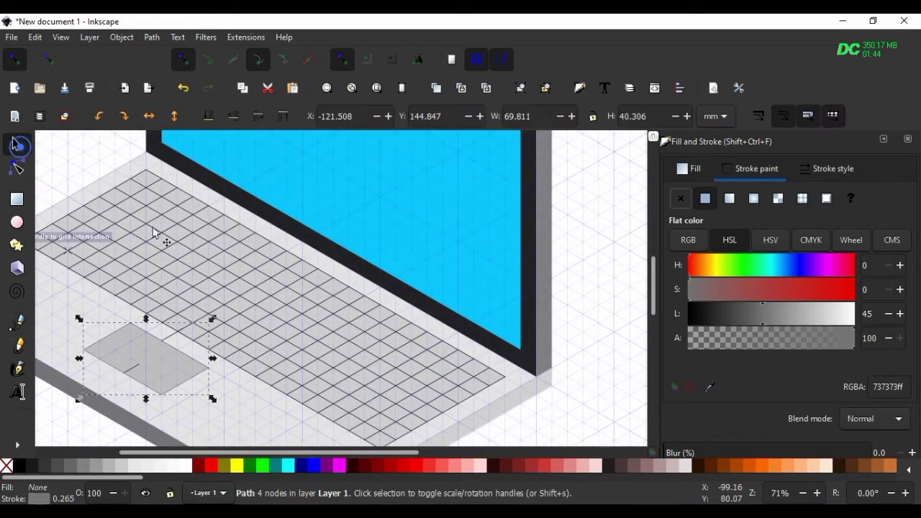
{"action": "left_click", "coordinate": [377, 313]}
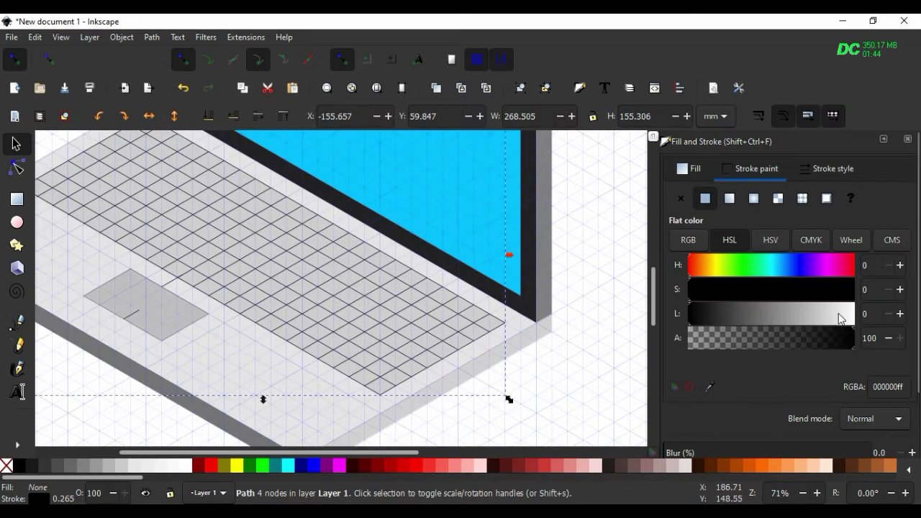
{"action": "mouse_move", "coordinate": [840, 317]}
{"action": "left_mouse_down"}
{"action": "mouse_move", "coordinate": [849, 314]}
{"action": "mouse_move", "coordinate": [711, 311]}
{"action": "left_mouse_up"}
{"action": "left_click", "coordinate": [813, 262]}
{"action": "scroll", "coordinate": [350, 354], "scroll_direction": "up", "scroll_amount": 2}
- Select a single keyboard grid line and set its stroke lightness back to 0, black
{"action": "left_click", "coordinate": [382, 353]}
{"action": "scroll", "coordinate": [382, 353], "scroll_direction": "down", "scroll_amount": 3}
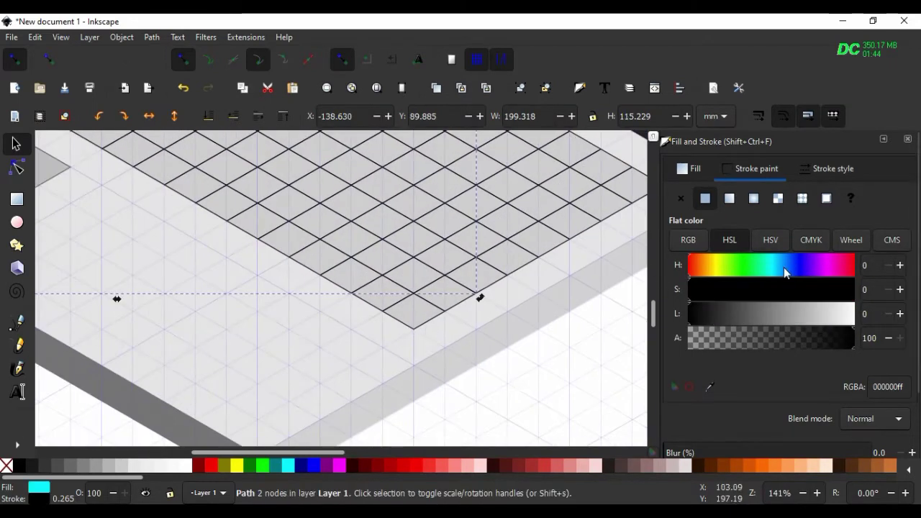
{"action": "scroll", "coordinate": [372, 233], "scroll_direction": "down", "scroll_amount": 4}
{"action": "scroll", "coordinate": [372, 287], "scroll_direction": "up", "scroll_amount": 2}
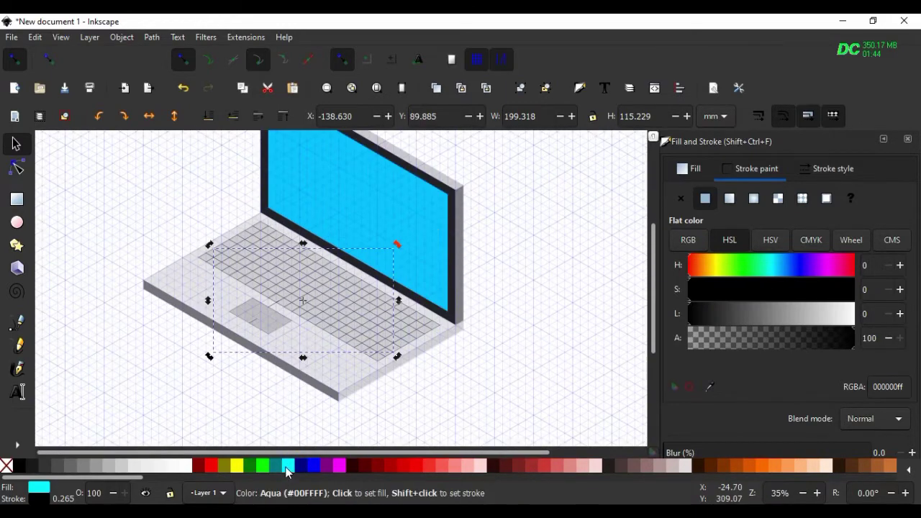
{"action": "scroll", "coordinate": [792, 348], "scroll_direction": "down", "scroll_amount": 1}
{"action": "left_click", "coordinate": [799, 273]}
{"action": "left_click_drag", "start_coordinate": [817, 278], "coordinate": [687, 274]}
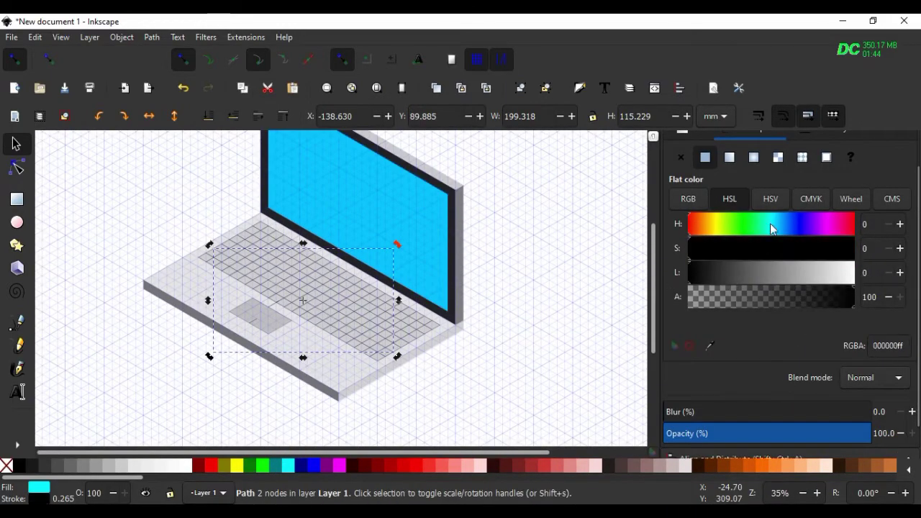
- Reselect that keyboard grid line, ready to shift it
{"action": "scroll", "coordinate": [370, 354], "scroll_direction": "up", "scroll_amount": 2}
{"action": "scroll", "coordinate": [482, 370], "scroll_direction": "up", "scroll_amount": 3}
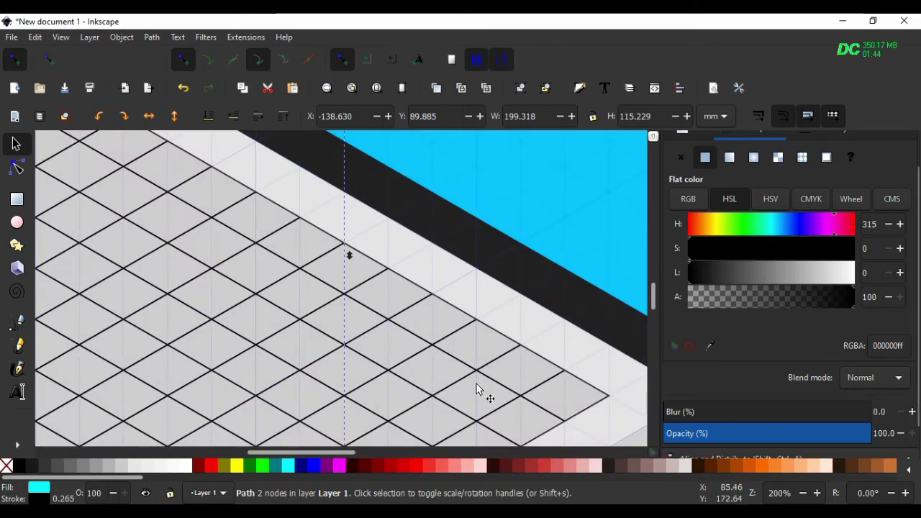
{"action": "scroll", "coordinate": [496, 363], "scroll_direction": "down", "scroll_amount": 2}
{"action": "scroll", "coordinate": [497, 363], "scroll_direction": "down", "scroll_amount": 3}
{"action": "scroll", "coordinate": [386, 298], "scroll_direction": "up", "scroll_amount": 2}
{"action": "scroll", "coordinate": [534, 375], "scroll_direction": "down", "scroll_amount": 2}
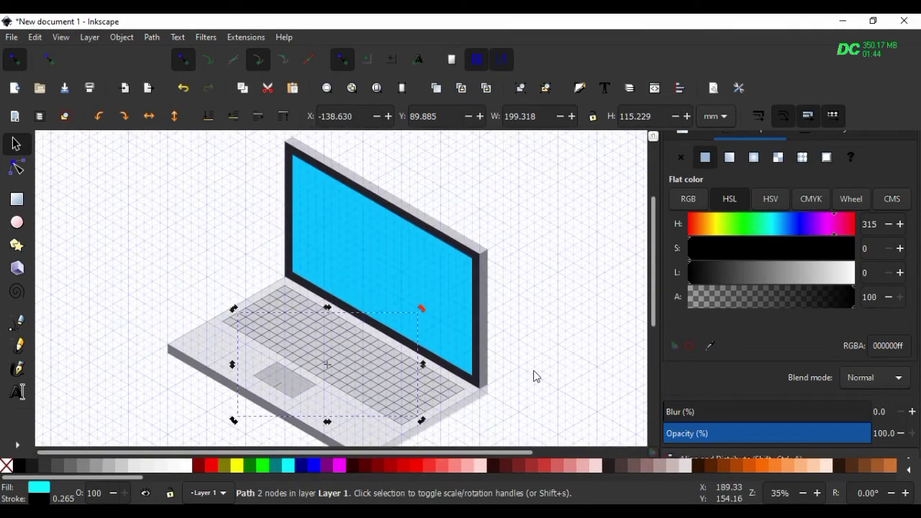
{"action": "left_click", "coordinate": [510, 425]}
{"action": "scroll", "coordinate": [446, 402], "scroll_direction": "up", "scroll_amount": 2}
- Shift one grid line one isometric step up-right and another path one step down-left
{"action": "left_click_drag", "start_coordinate": [438, 401], "coordinate": [458, 353]}
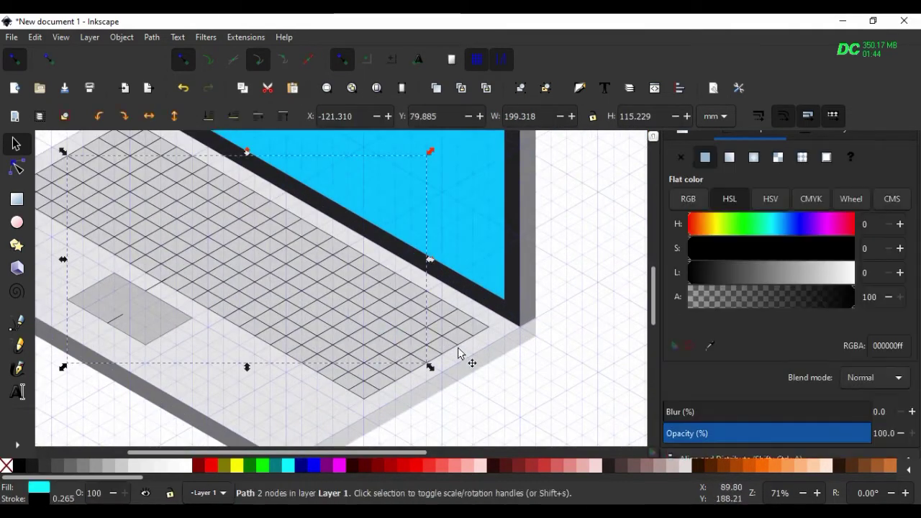
{"action": "left_click", "coordinate": [452, 335]}
{"action": "left_click_drag", "start_coordinate": [90, 149], "coordinate": [58, 180]}
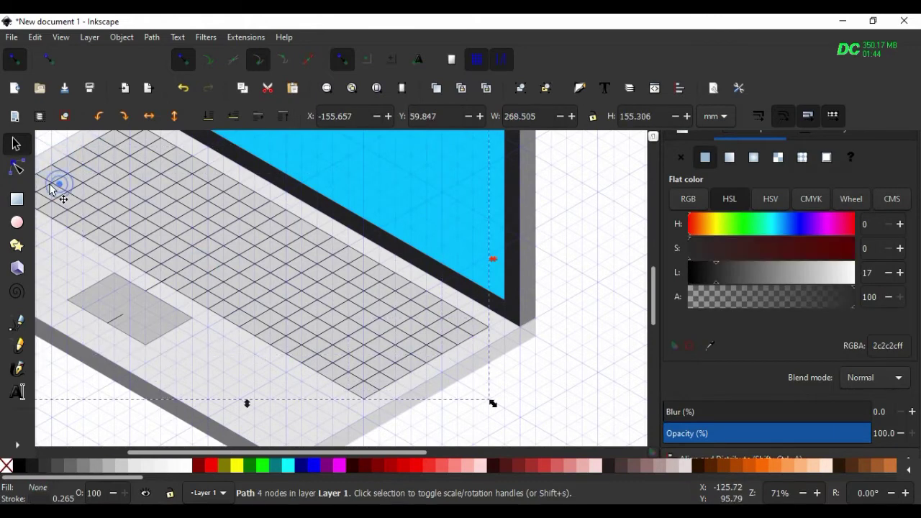
{"action": "scroll", "coordinate": [823, 232], "scroll_direction": "down", "scroll_amount": 1}
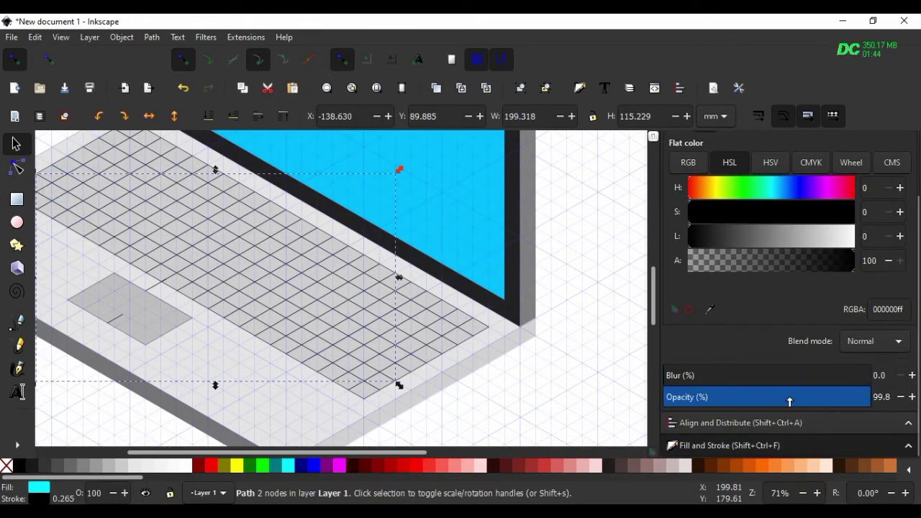
- Select several parallel keyboard grid lines and give them a blue stroke
{"action": "left_click", "coordinate": [302, 464]}
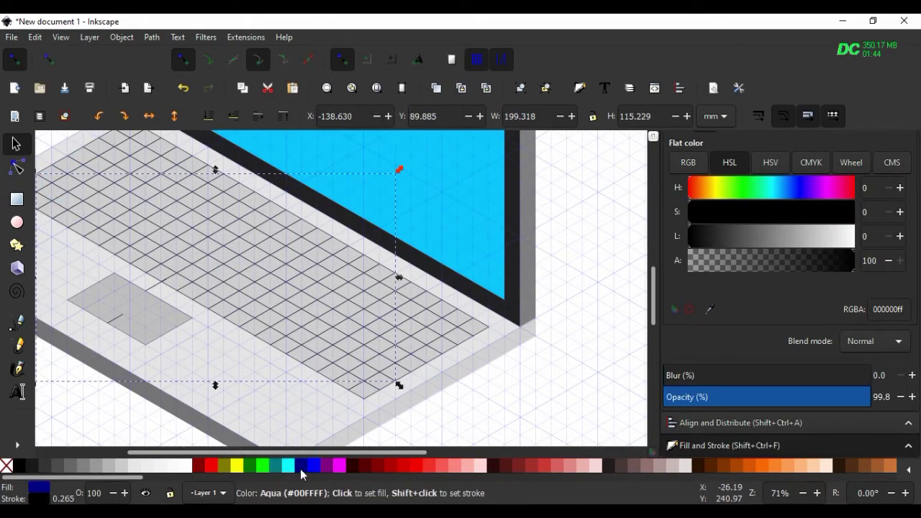
{"action": "left_click", "coordinate": [300, 468]}
{"action": "left_click", "coordinate": [316, 316]}
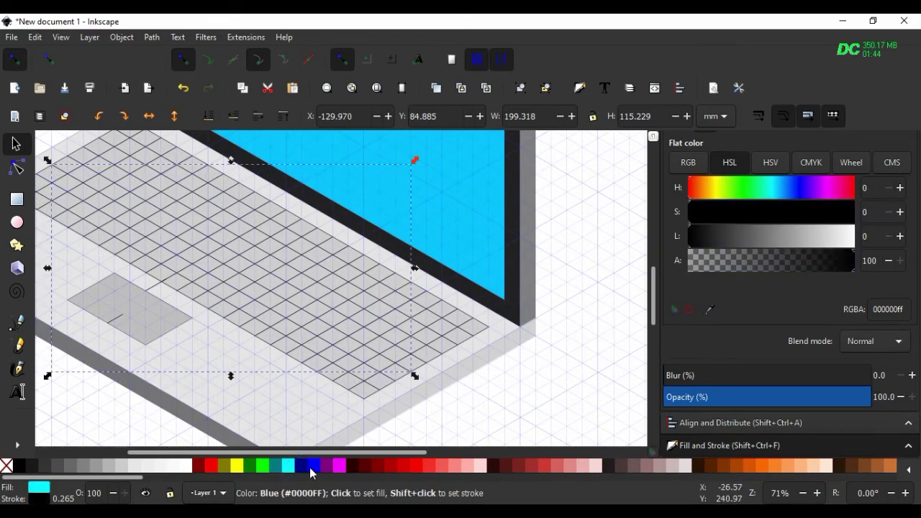
{"action": "left_click", "coordinate": [370, 324]}
{"action": "left_click", "coordinate": [333, 397], "text": "shift"}
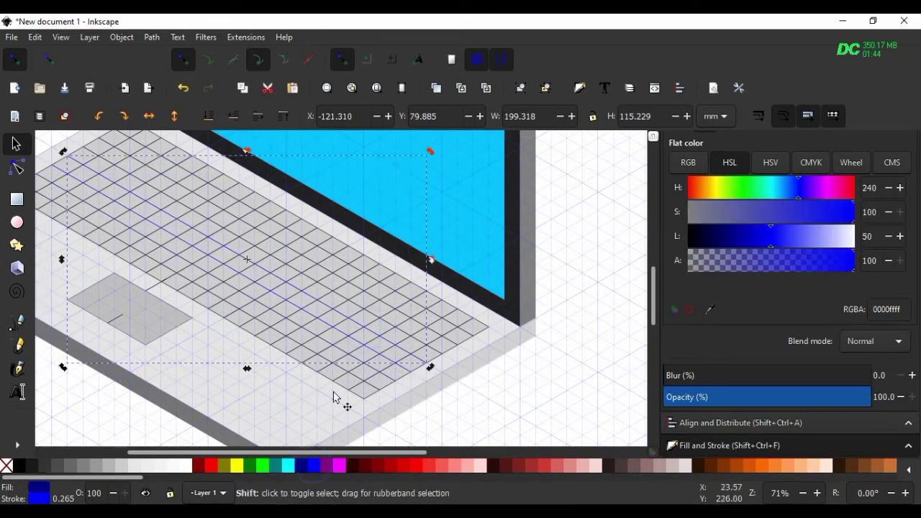
{"action": "left_click", "coordinate": [314, 466], "text": "shift"}
- Add more grid lines and the keyboard outline to the selection, giving the outline an aqua stroke
{"action": "left_click", "coordinate": [336, 438], "text": "shift"}
{"action": "left_click", "coordinate": [399, 347], "text": "shift"}
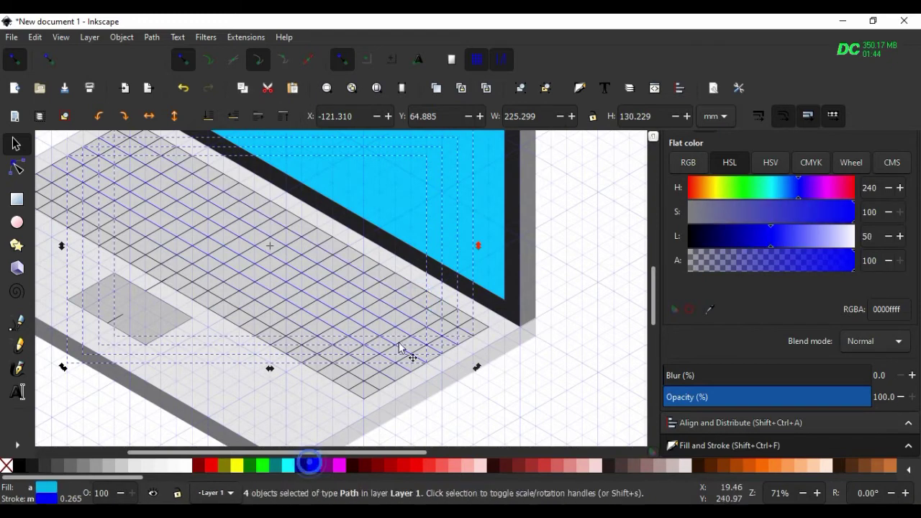
{"action": "left_click", "coordinate": [365, 387], "text": "shift"}
{"action": "left_click", "coordinate": [403, 363], "text": "shift"}
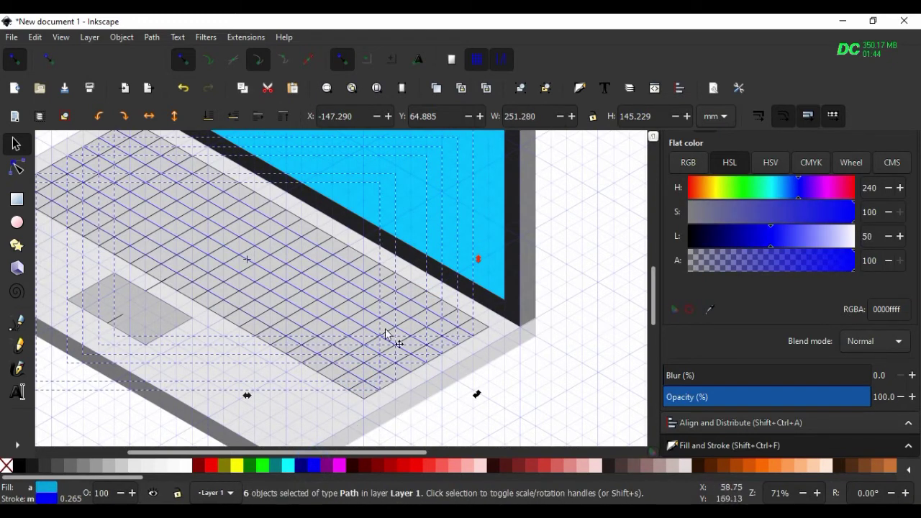
{"action": "left_click", "coordinate": [410, 397]}
{"action": "left_click", "coordinate": [366, 400]}
{"action": "left_click", "coordinate": [290, 466], "text": "shift"}
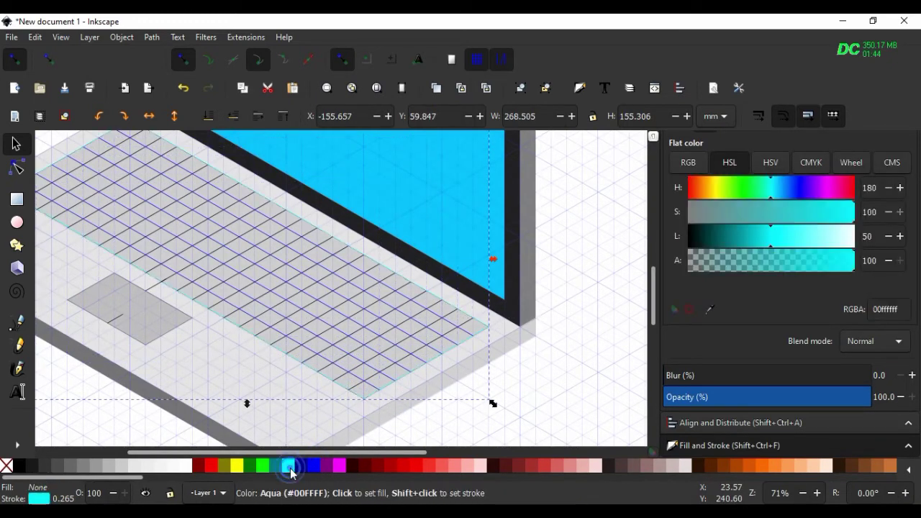
- Give a keyboard grid line and the keyboard outline a blue stroke
{"action": "scroll", "coordinate": [247, 328], "scroll_direction": "up", "scroll_amount": 1}
{"action": "left_click", "coordinate": [247, 328]}
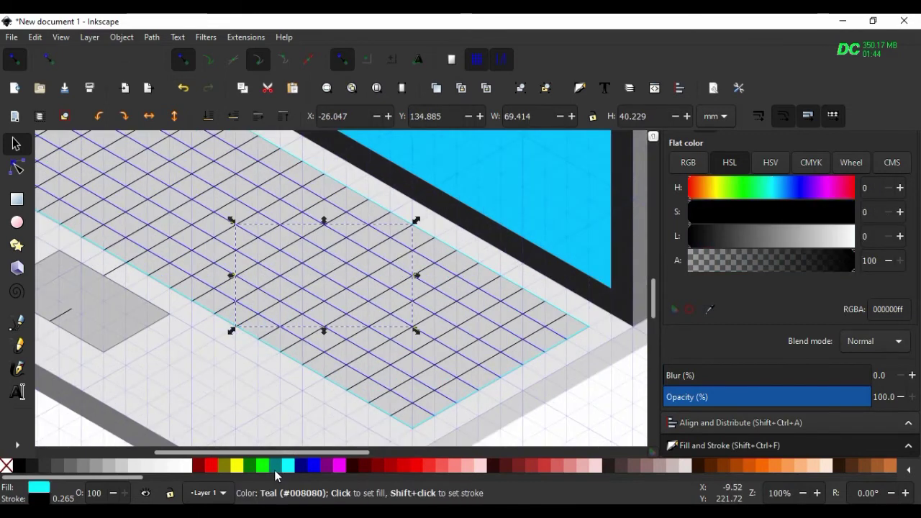
{"action": "left_click", "coordinate": [314, 466], "text": "shift"}
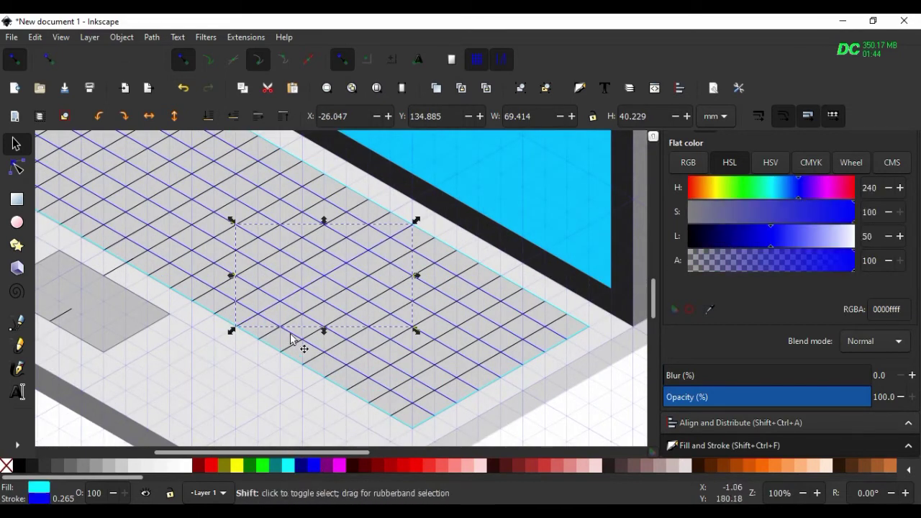
{"action": "left_click", "coordinate": [272, 342], "text": "shift"}
{"action": "left_click", "coordinate": [313, 467], "text": "shift"}
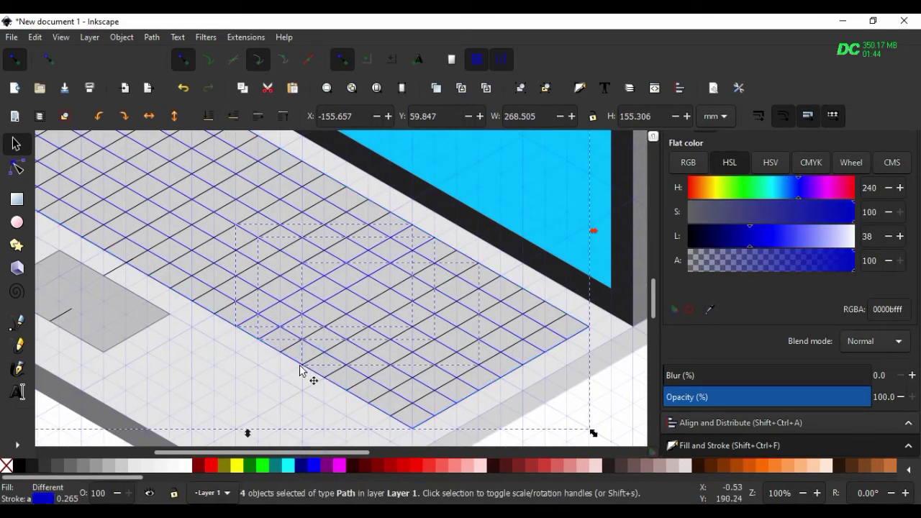
- Using the Node tool, colour more lower-right keyboard grid lines blue
{"action": "key", "text": "n"}
{"action": "left_click", "coordinate": [347, 374]}
{"action": "left_click", "coordinate": [300, 466], "text": "shift"}
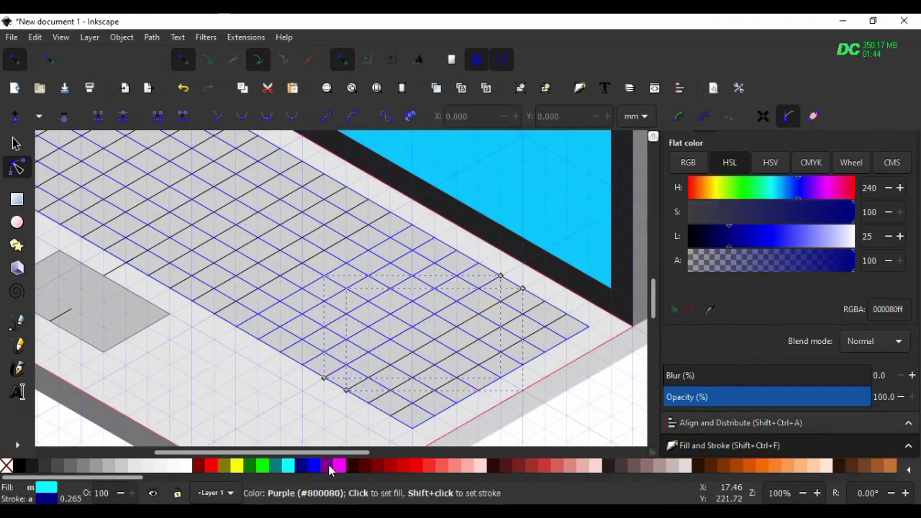
{"action": "left_click", "coordinate": [370, 407], "text": "shift"}
{"action": "left_click", "coordinate": [313, 466], "text": "shift"}
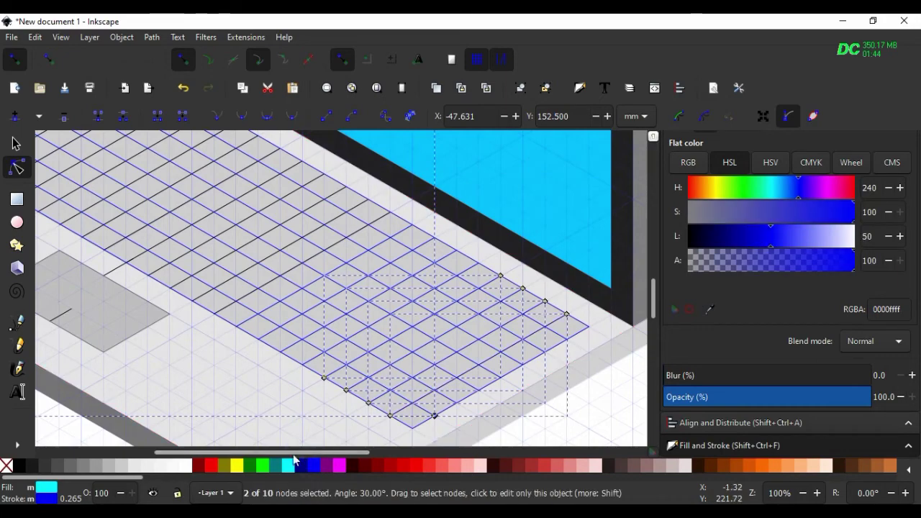
{"action": "left_click_drag", "start_coordinate": [294, 453], "coordinate": [220, 453]}
{"action": "left_click_drag", "start_coordinate": [653, 309], "coordinate": [658, 298]}
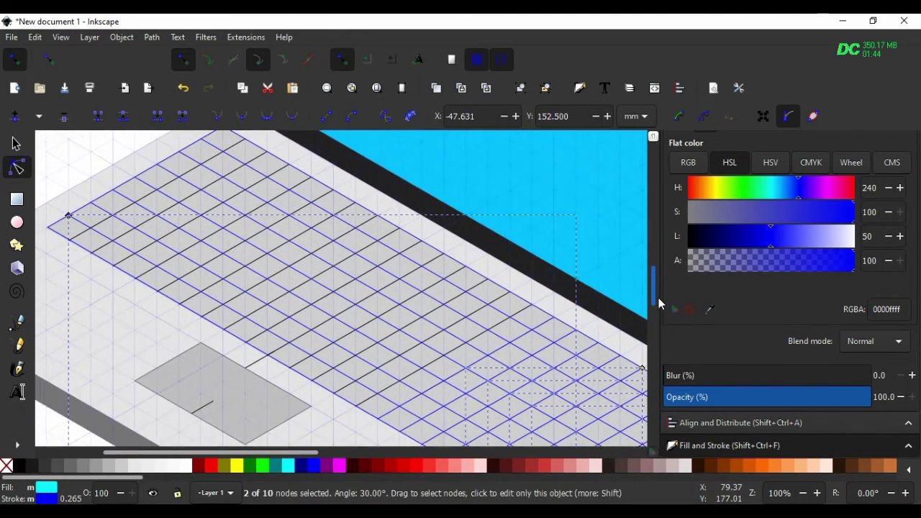
{"action": "key", "text": "Escape"}
- Give the keyboard outline an aqua stroke and a small grid piece a blue stroke
{"action": "key", "text": "s"}
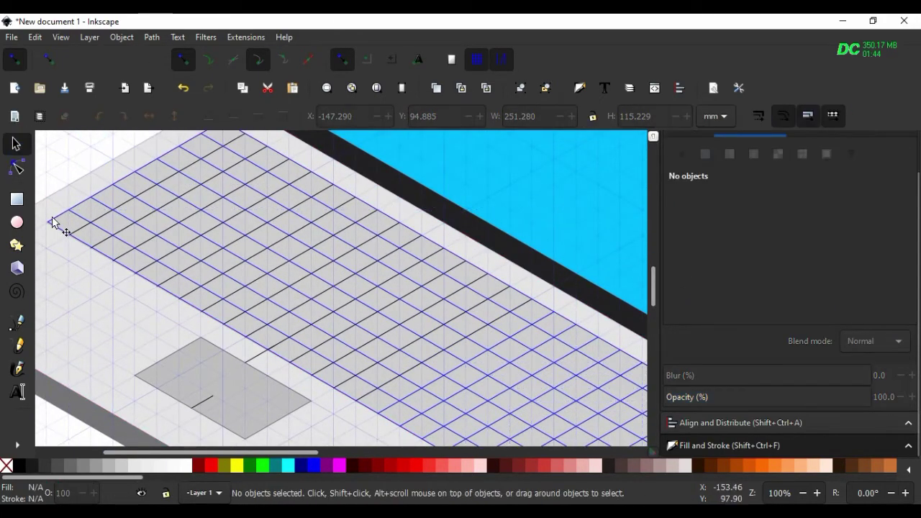
{"action": "left_click", "coordinate": [52, 223]}
{"action": "left_click", "coordinate": [285, 468], "text": "shift"}
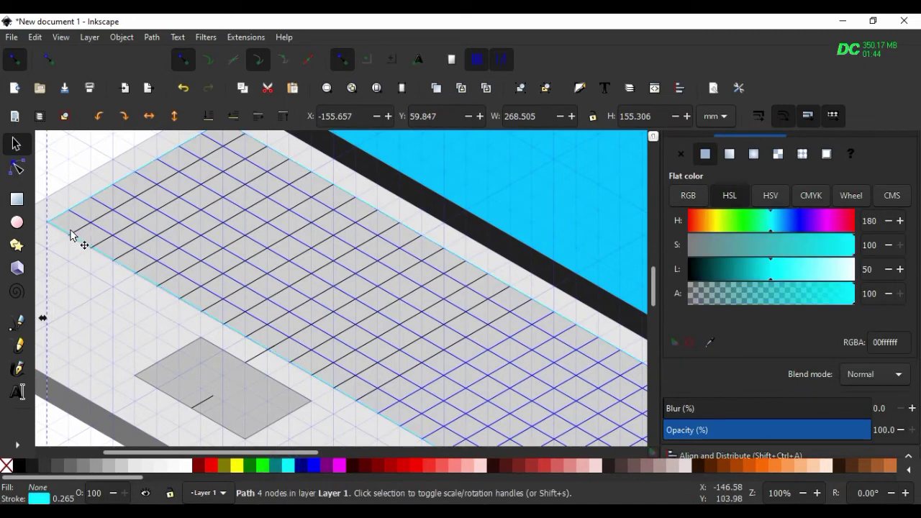
{"action": "left_click", "coordinate": [71, 236]}
{"action": "left_click", "coordinate": [313, 470], "text": "shift"}
- Select five more keyboard grid lines and make their stroke blue
{"action": "left_click", "coordinate": [103, 242], "text": "shift"}
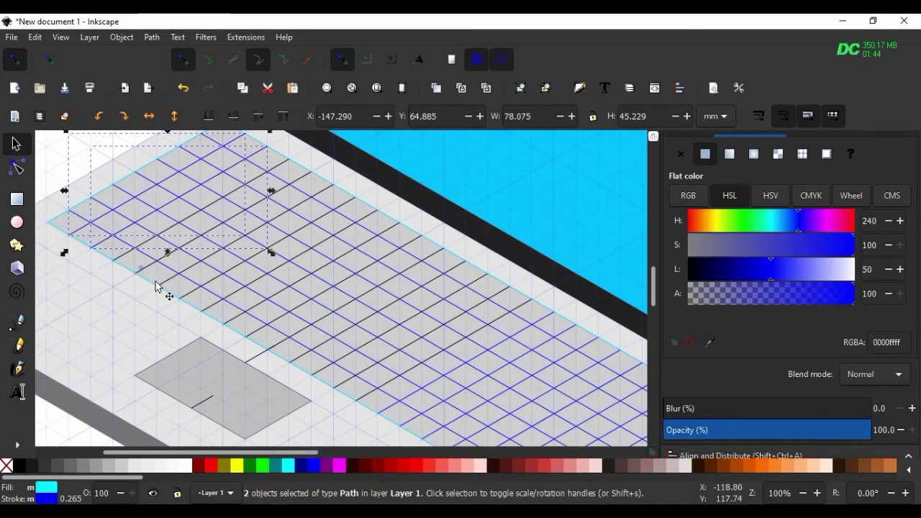
{"action": "left_click", "coordinate": [123, 261], "text": "shift"}
{"action": "left_click", "coordinate": [166, 273], "text": "shift"}
{"action": "left_click", "coordinate": [304, 401], "text": "shift"}
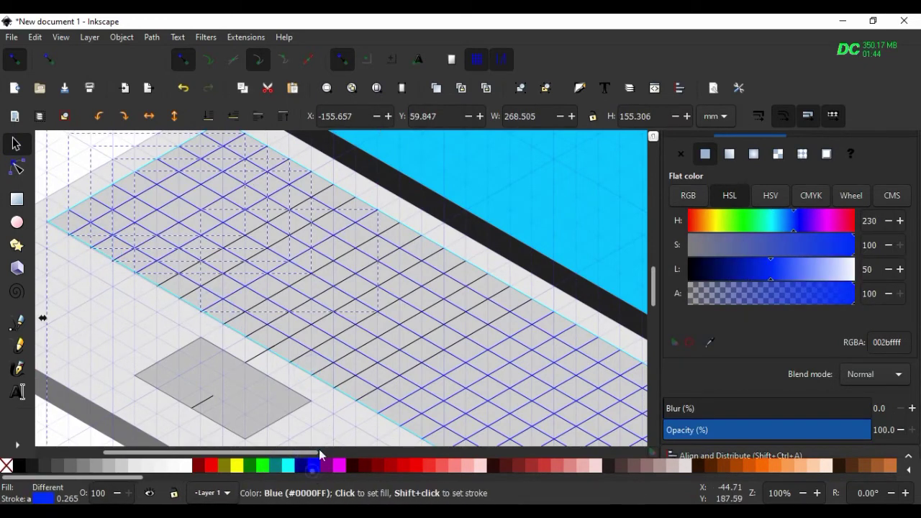
{"action": "left_click", "coordinate": [321, 369], "text": "shift"}
{"action": "left_click", "coordinate": [319, 462], "text": "shift"}
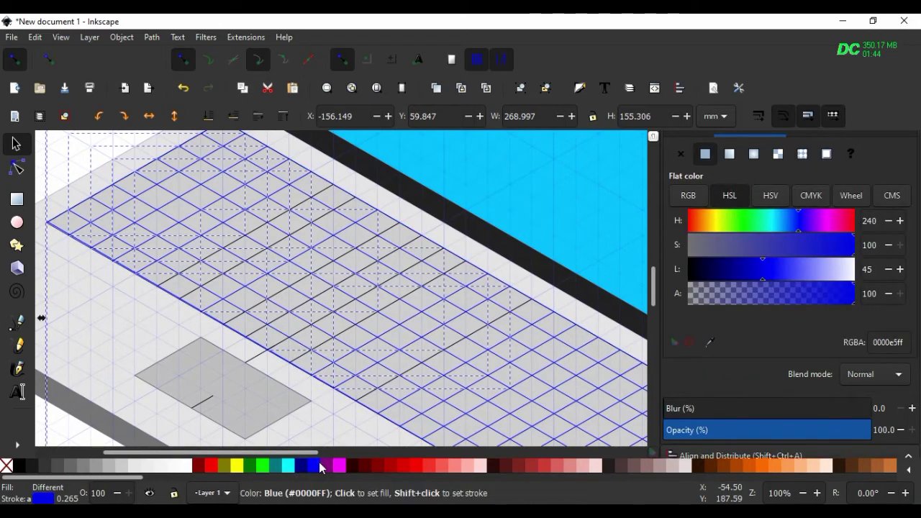
- Select the last remaining keyboard grid lines
{"action": "left_click", "coordinate": [188, 298], "text": "shift"}
{"action": "left_click", "coordinate": [190, 324], "text": "shift"}
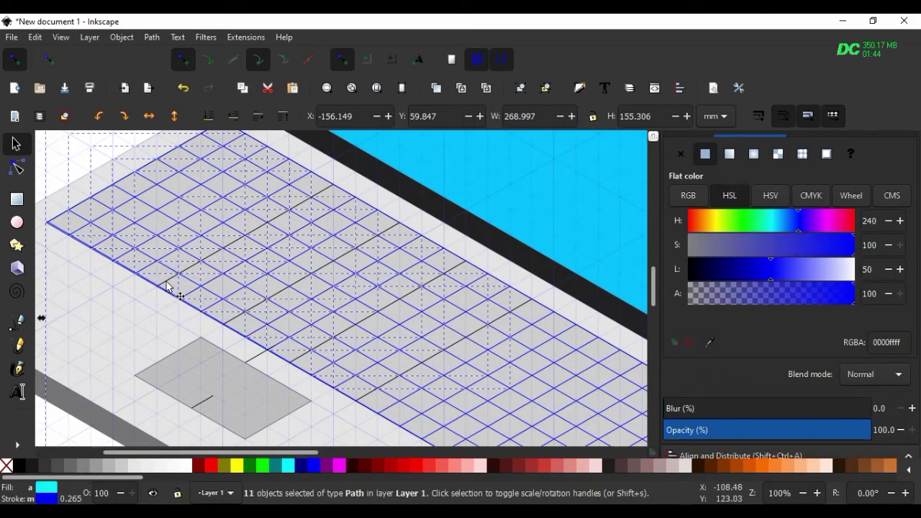
{"action": "left_click", "coordinate": [239, 326], "text": "shift"}
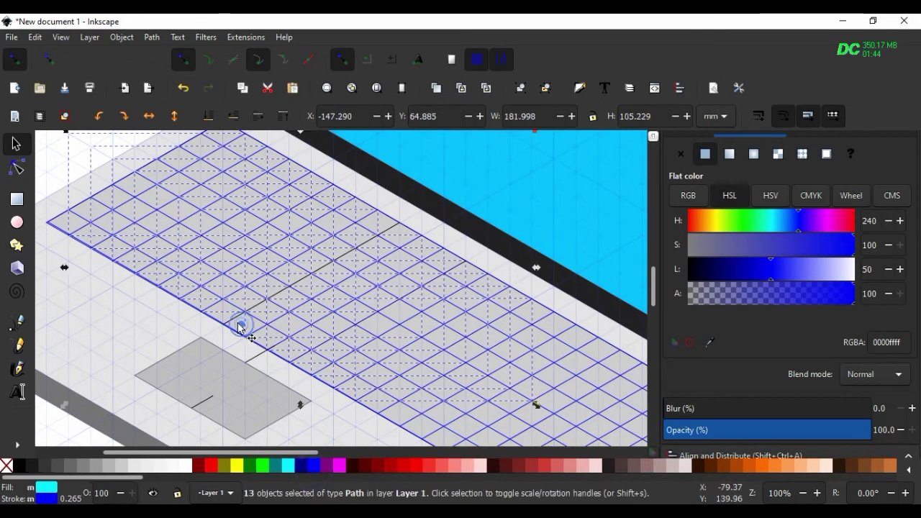
{"action": "key", "text": "minus"}
{"action": "key", "text": "minus"}
{"action": "key", "text": "Escape"}
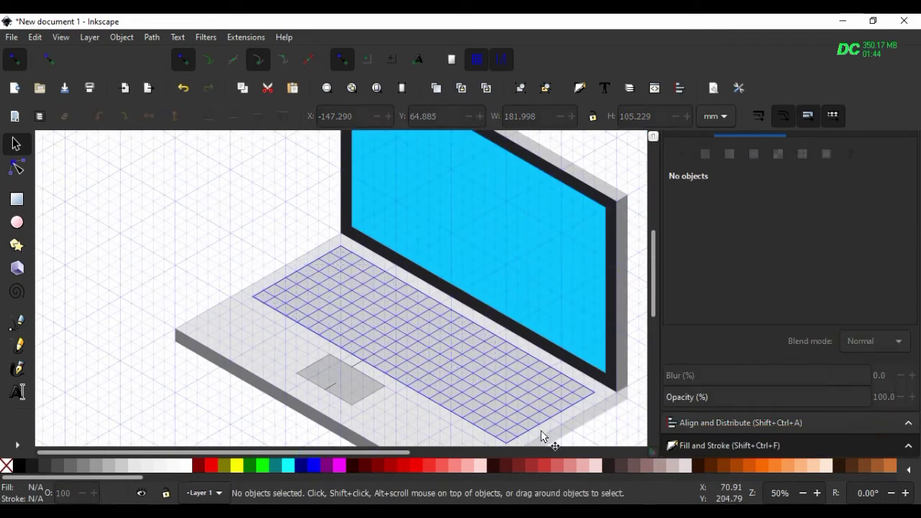
- Clear the selection and zoom and scroll to view the whole laptop
{"action": "left_click", "coordinate": [542, 392]}
{"action": "key", "text": "Escape"}
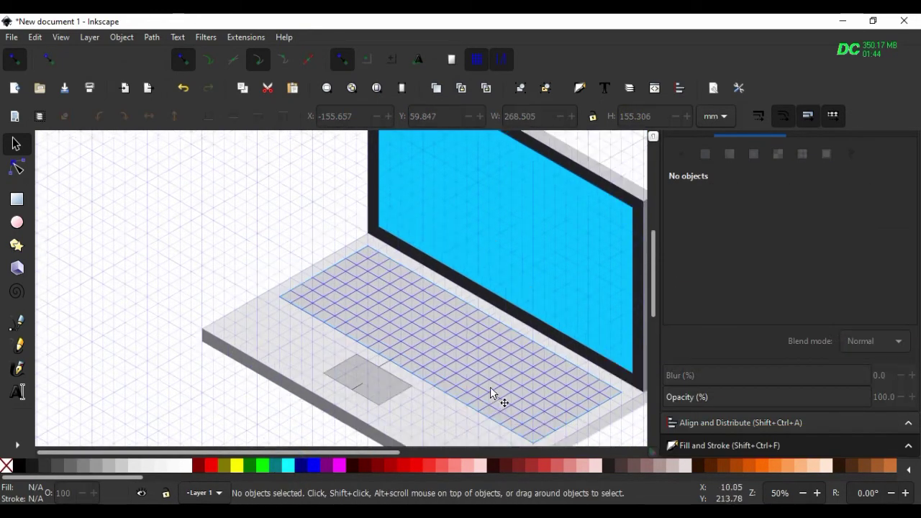
{"action": "scroll", "coordinate": [471, 420], "scroll_direction": "down", "scroll_amount": 2, "text": "ctrl"}
{"action": "scroll", "coordinate": [536, 391], "scroll_direction": "up", "scroll_amount": 1, "text": "ctrl"}
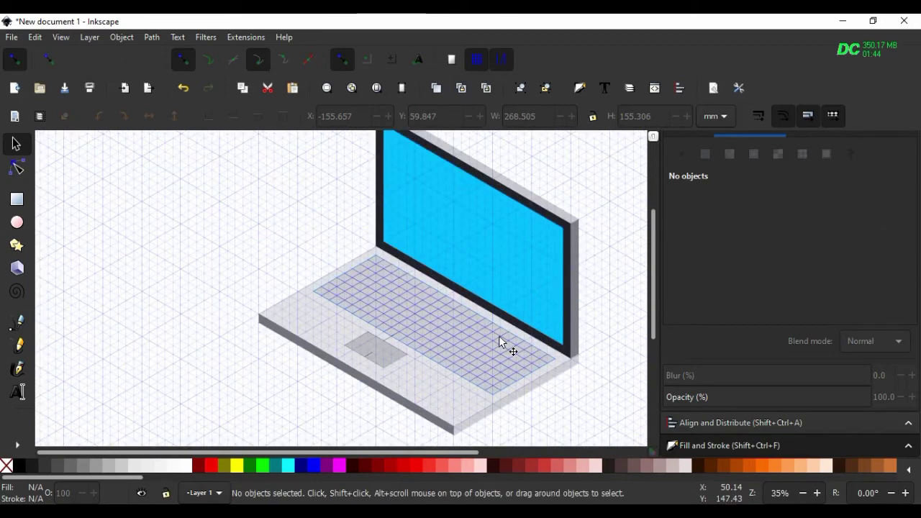
{"action": "scroll", "coordinate": [545, 365], "scroll_direction": "down", "scroll_amount": 1, "text": "ctrl"}
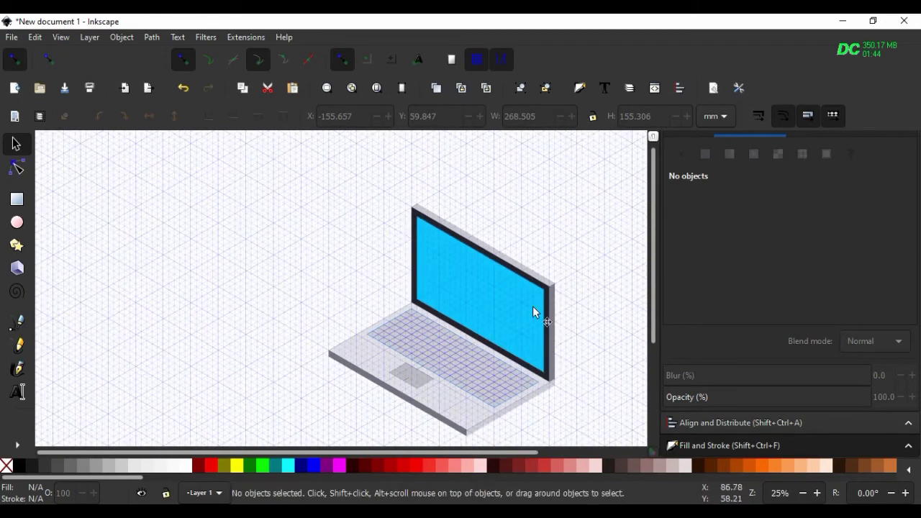
{"action": "scroll", "coordinate": [532, 306], "scroll_direction": "right", "scroll_amount": 2}
- Draw a closed triangle with the Bezier tool from the screen's top-back corner to its base
{"action": "scroll", "coordinate": [456, 380], "scroll_direction": "up", "scroll_amount": 2}
{"action": "key", "text": "b"}
{"action": "scroll", "coordinate": [508, 337], "scroll_direction": "up", "scroll_amount": 2, "text": "ctrl"}
{"action": "left_click", "coordinate": [220, 158]}
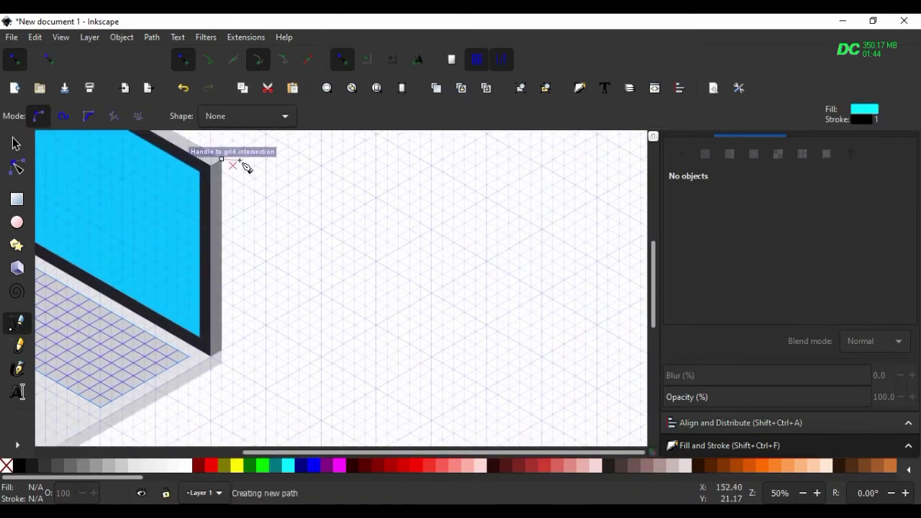
{"action": "left_click", "coordinate": [397, 260]}
{"action": "left_click", "coordinate": [222, 358]}
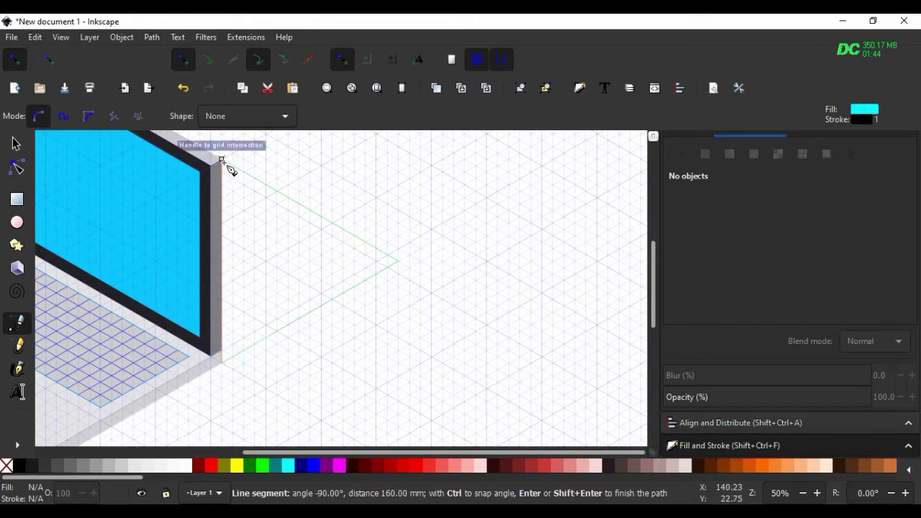
{"action": "left_click", "coordinate": [221, 158]}
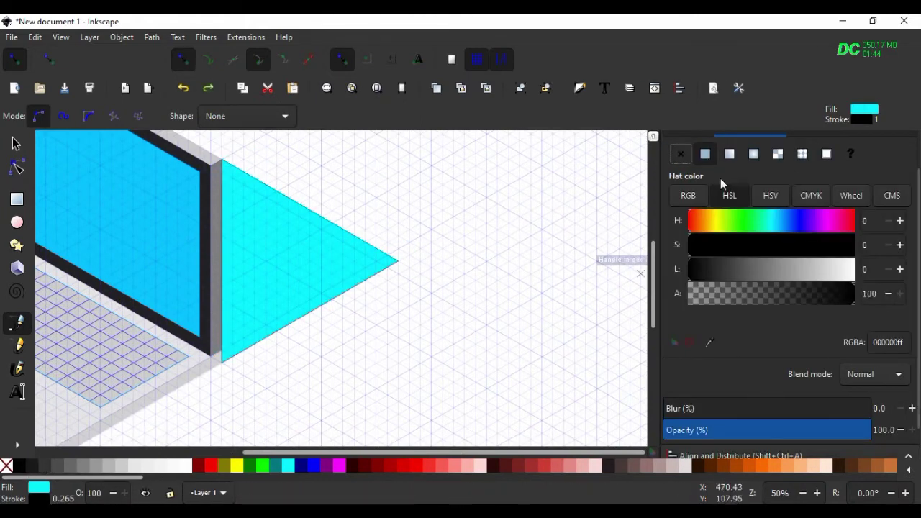
- Fill the triangle black and lower its opacity to 11%
{"action": "left_click", "coordinate": [689, 165]}
{"action": "left_click", "coordinate": [680, 196]}
{"action": "left_click", "coordinate": [20, 471]}
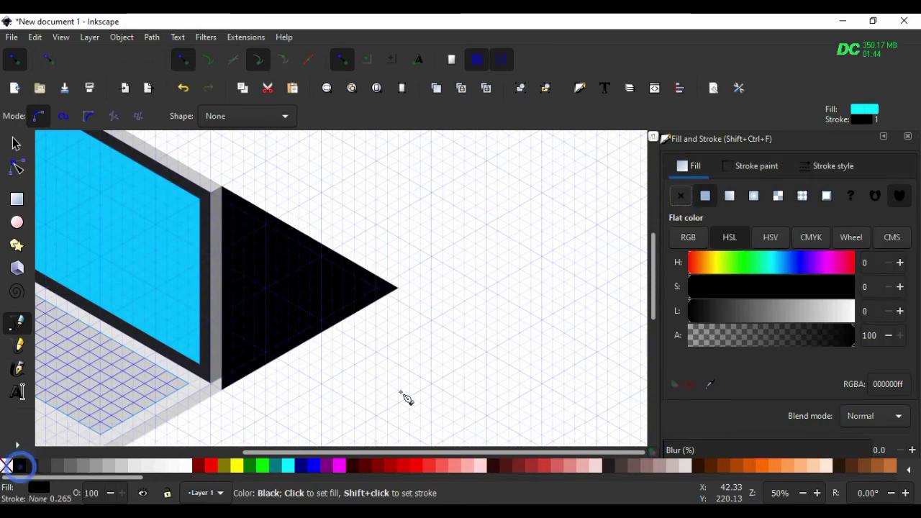
{"action": "left_click", "coordinate": [687, 397]}
{"action": "scroll", "coordinate": [344, 344], "scroll_direction": "left", "scroll_amount": 8}
{"action": "key", "text": "minus"}
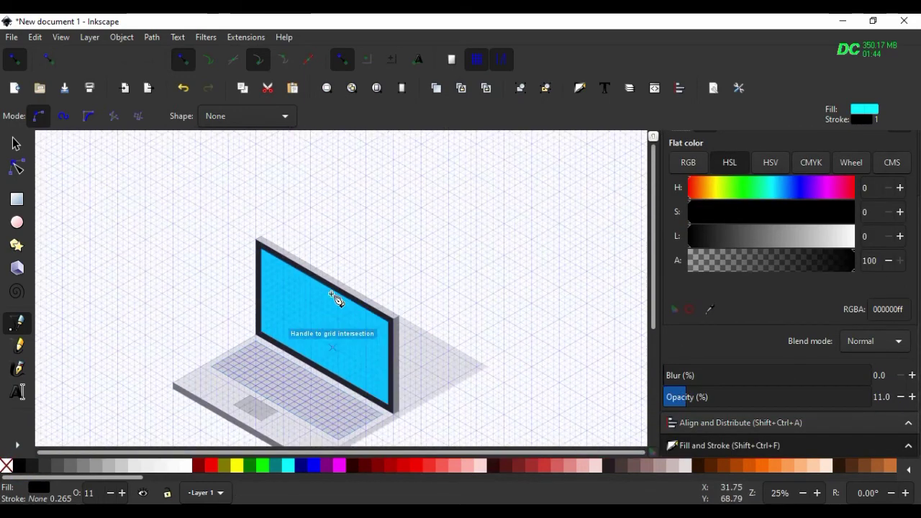
- Remove the isometric grid via Document Properties > Grids
{"action": "left_click", "coordinate": [12, 37]}
{"action": "left_click", "coordinate": [82, 267]}
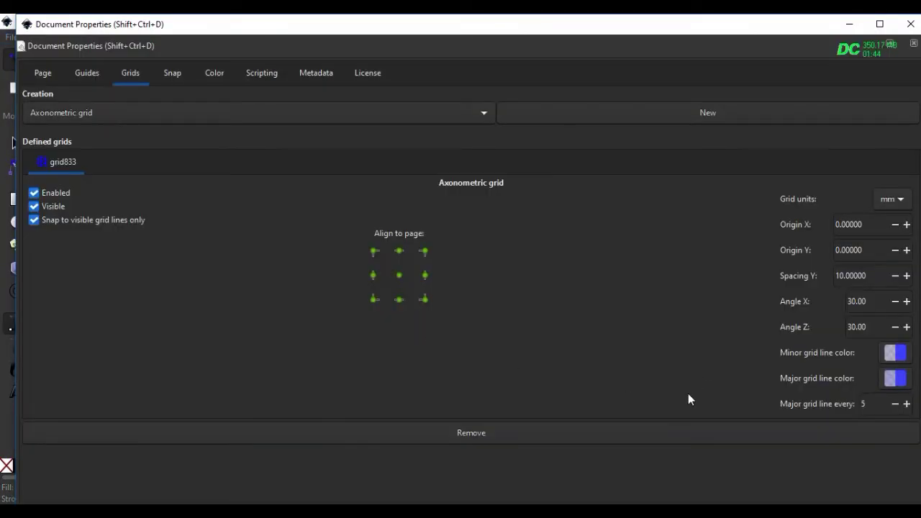
{"action": "left_click", "coordinate": [468, 432]}
{"action": "left_click", "coordinate": [910, 24]}
- Group all 43 laptop and shadow objects and enlarge the group to about 127%
{"action": "left_click", "coordinate": [16, 144]}
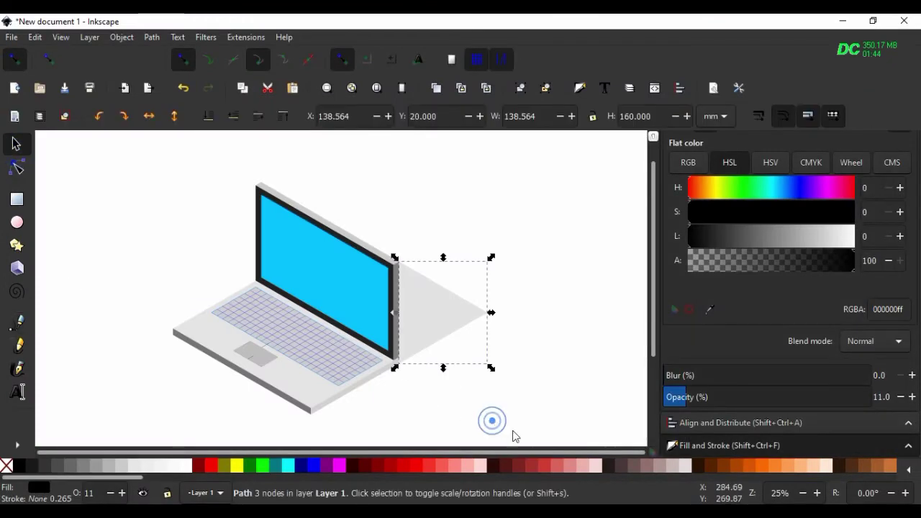
{"action": "left_click_drag", "start_coordinate": [536, 431], "coordinate": [129, 183]}
{"action": "left_click", "coordinate": [521, 89]}
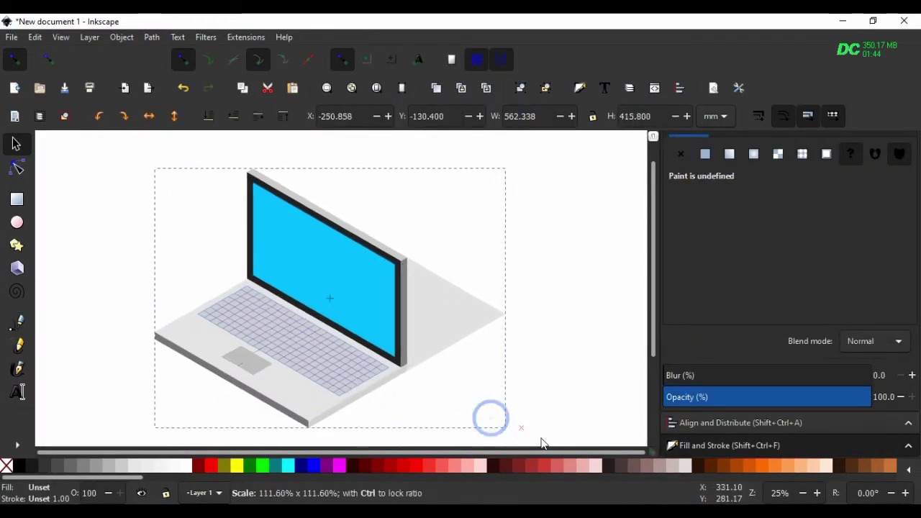
{"action": "left_click_drag", "start_coordinate": [490, 417], "coordinate": [568, 445]}
{"action": "left_click", "coordinate": [581, 328]}
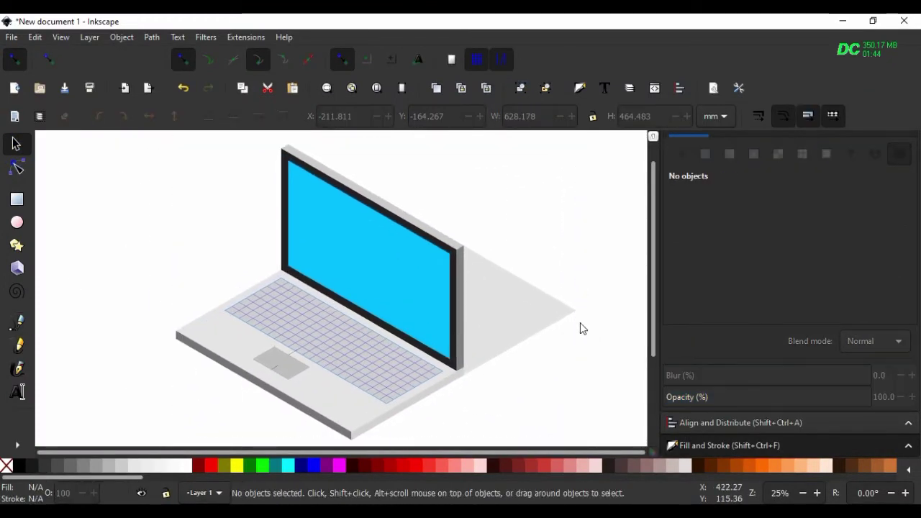